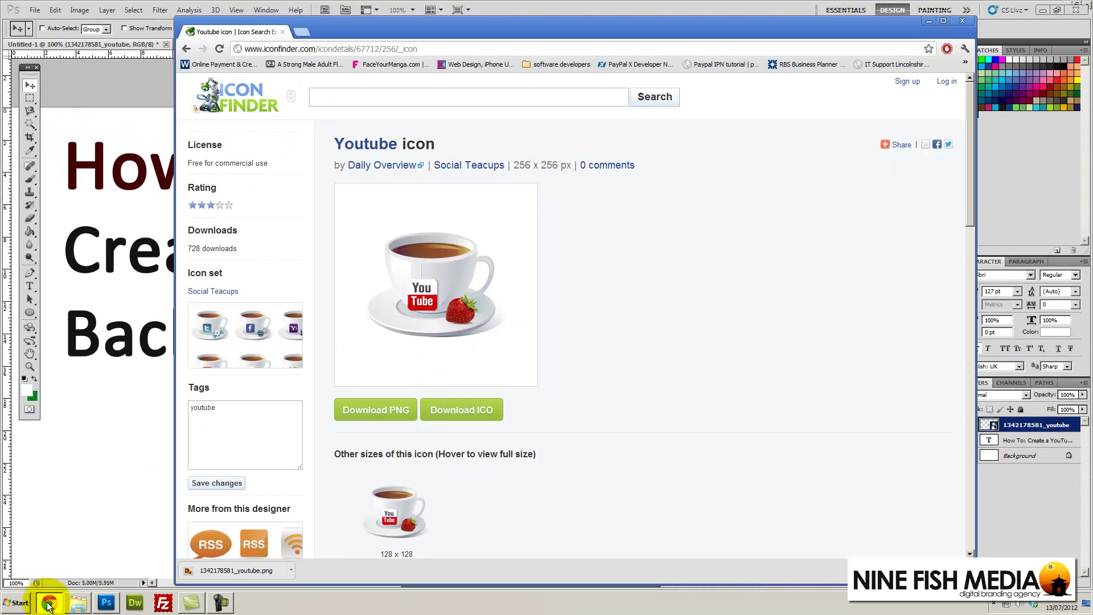
- Open youtube.com in a new browser tab and go to the account's own channel page
{"action": "left_click", "coordinate": [302, 32]}
{"action": "left_click", "coordinate": [279, 31]}
{"action": "left_click", "coordinate": [282, 32]}
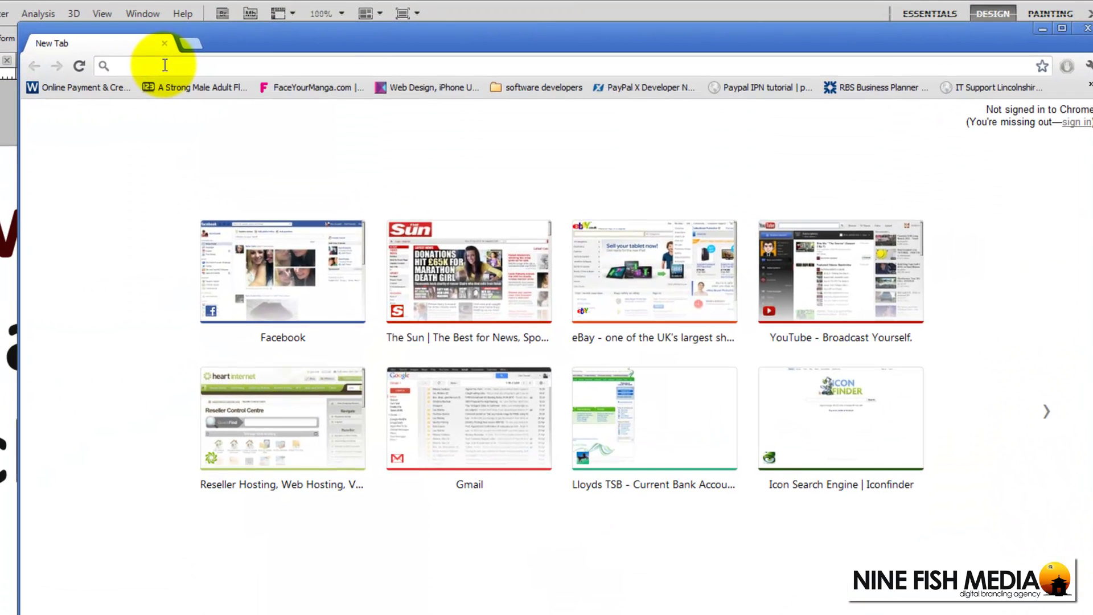
{"action": "type", "text": "youtube.com"}
{"action": "key", "text": "Return"}
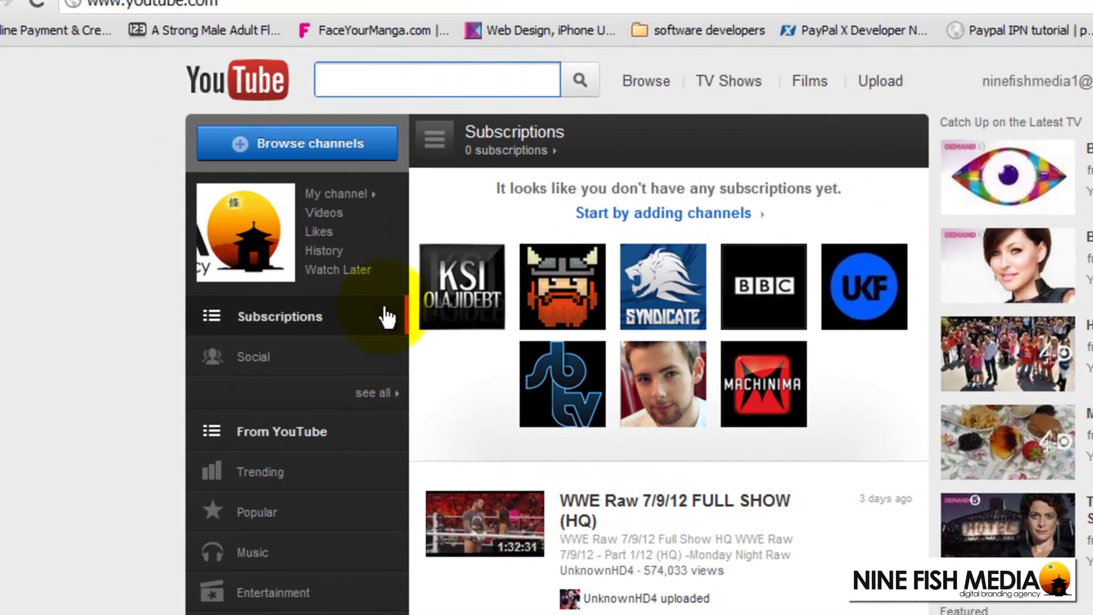
{"action": "left_click", "coordinate": [359, 151]}
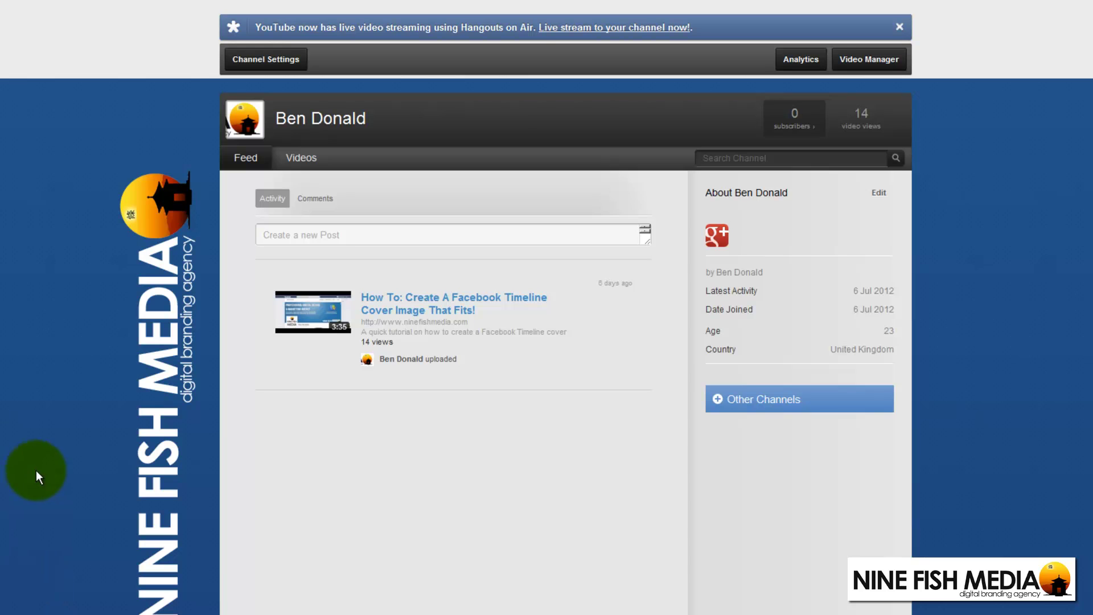
- Examine how the channel's background image sits around the content column while the page scrolls
{"action": "scroll", "coordinate": [39, 465], "scroll_direction": "down", "scroll_amount": 2}
{"action": "scroll", "coordinate": [97, 452], "scroll_direction": "up", "scroll_amount": 2}
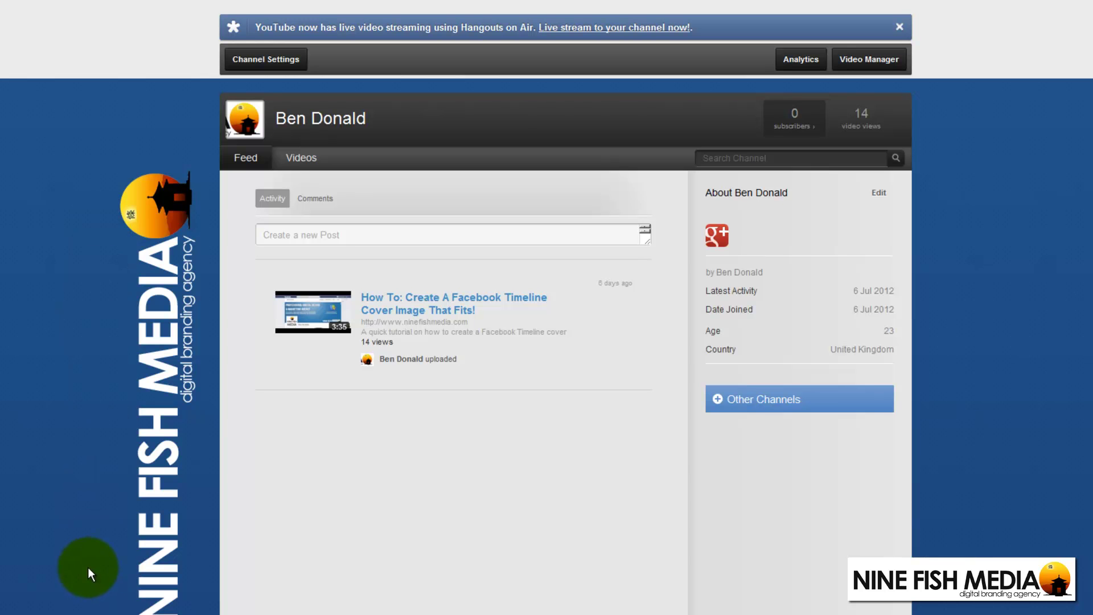
{"action": "scroll", "coordinate": [940, 200], "scroll_direction": "down", "scroll_amount": 3}
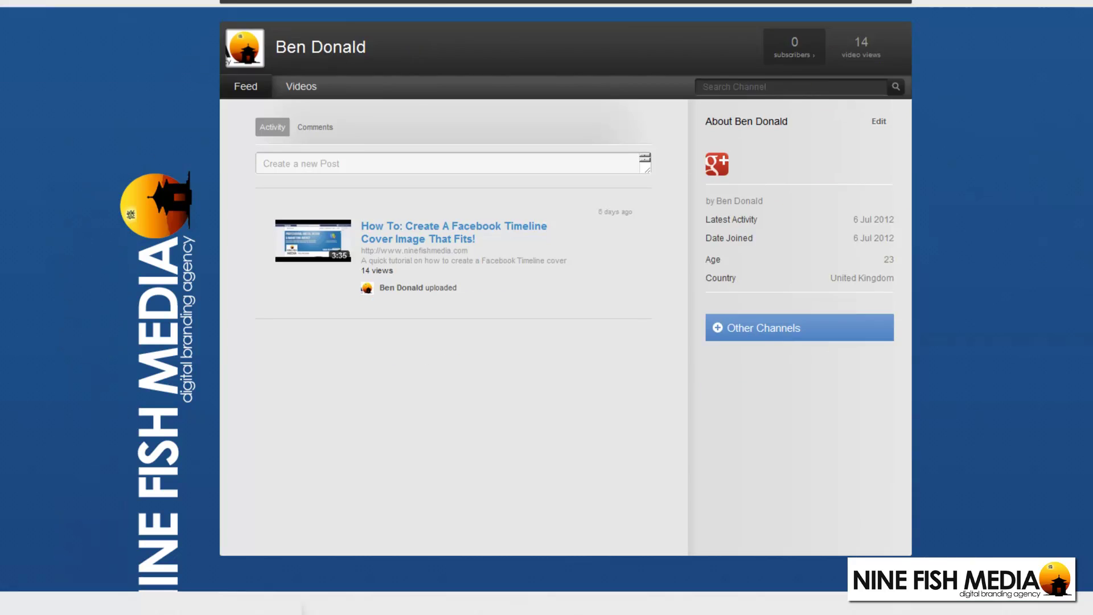
{"action": "scroll", "coordinate": [939, 200], "scroll_direction": "up", "scroll_amount": 3}
{"action": "scroll", "coordinate": [1090, 322], "scroll_direction": "down", "scroll_amount": 3}
{"action": "scroll", "coordinate": [1091, 322], "scroll_direction": "up", "scroll_amount": 3}
{"action": "scroll", "coordinate": [1091, 321], "scroll_direction": "down", "scroll_amount": 3}
{"action": "scroll", "coordinate": [1090, 322], "scroll_direction": "up", "scroll_amount": 3}
{"action": "scroll", "coordinate": [1090, 322], "scroll_direction": "down", "scroll_amount": 3}
{"action": "scroll", "coordinate": [1090, 322], "scroll_direction": "up", "scroll_amount": 3}
{"action": "left_click", "coordinate": [105, 196]}
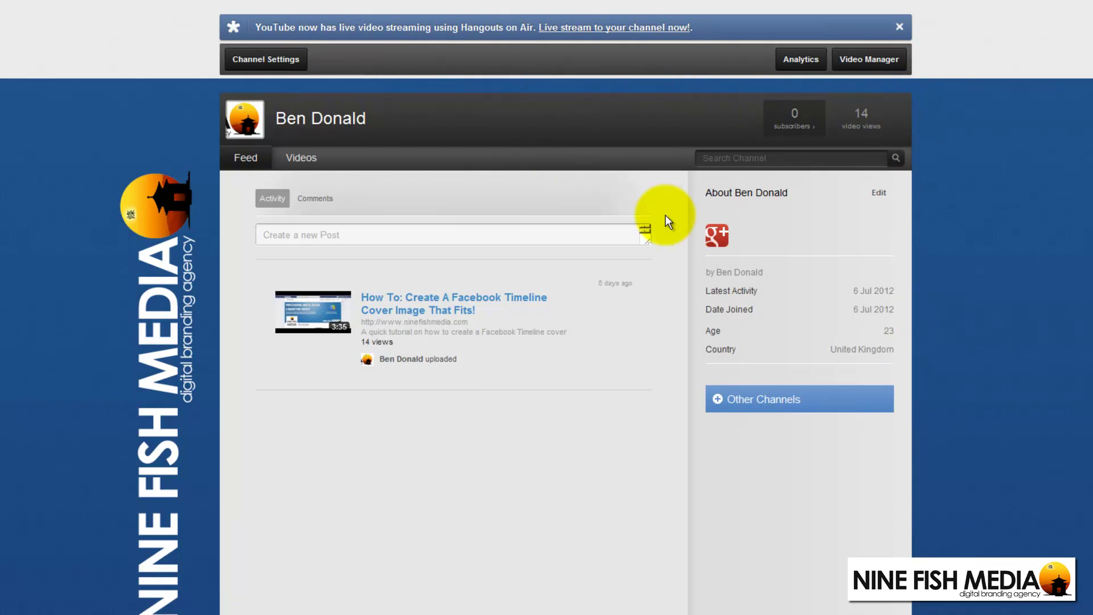
{"action": "scroll", "coordinate": [501, 214], "scroll_direction": "down", "scroll_amount": 3}
{"action": "scroll", "coordinate": [497, 235], "scroll_direction": "up", "scroll_amount": 3}
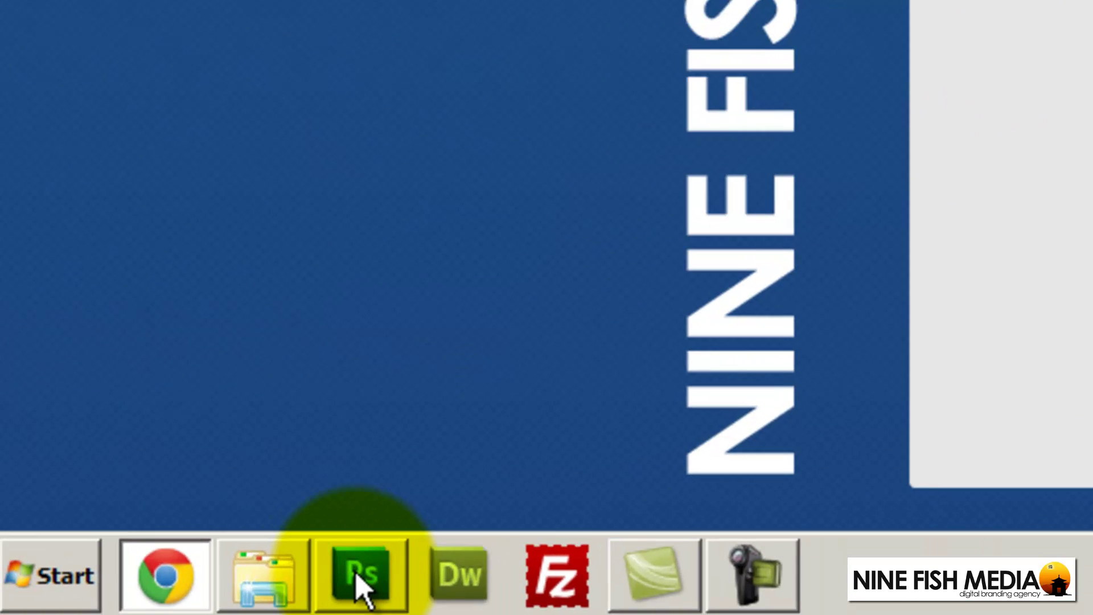
- Switch to Photoshop and create a new document 960 pixels wide and 1600 pixels high
{"action": "left_click", "coordinate": [359, 578]}
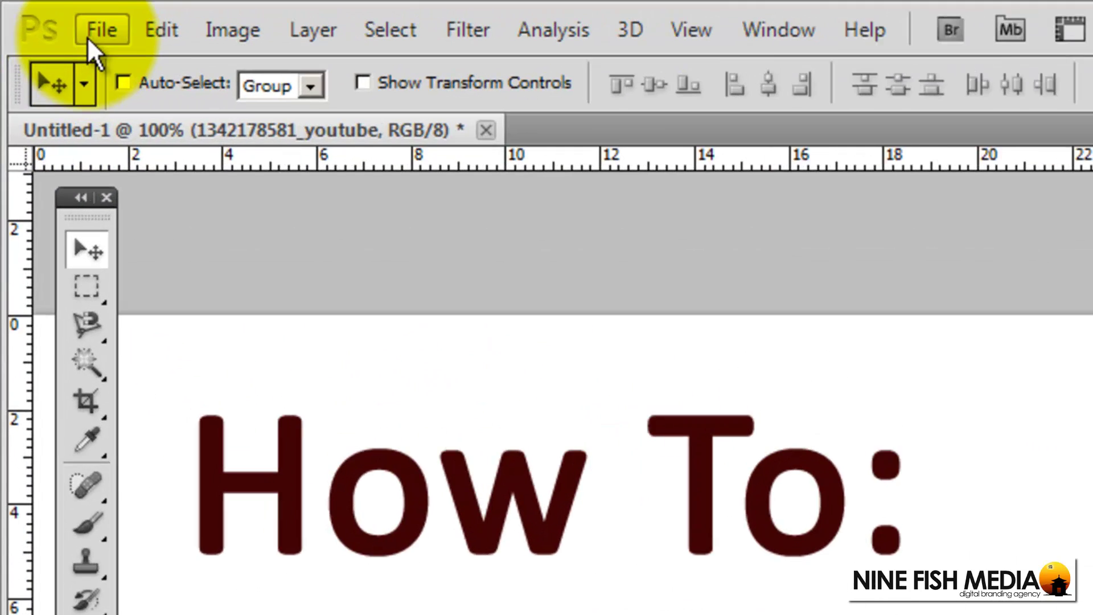
{"action": "left_click", "coordinate": [33, 12]}
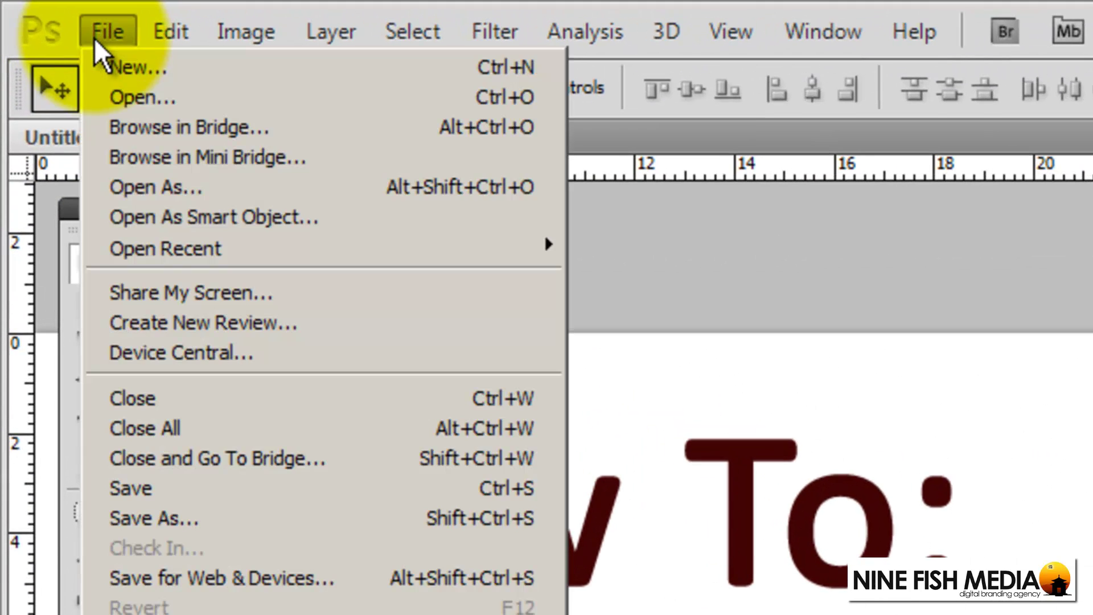
{"action": "left_click", "coordinate": [107, 66]}
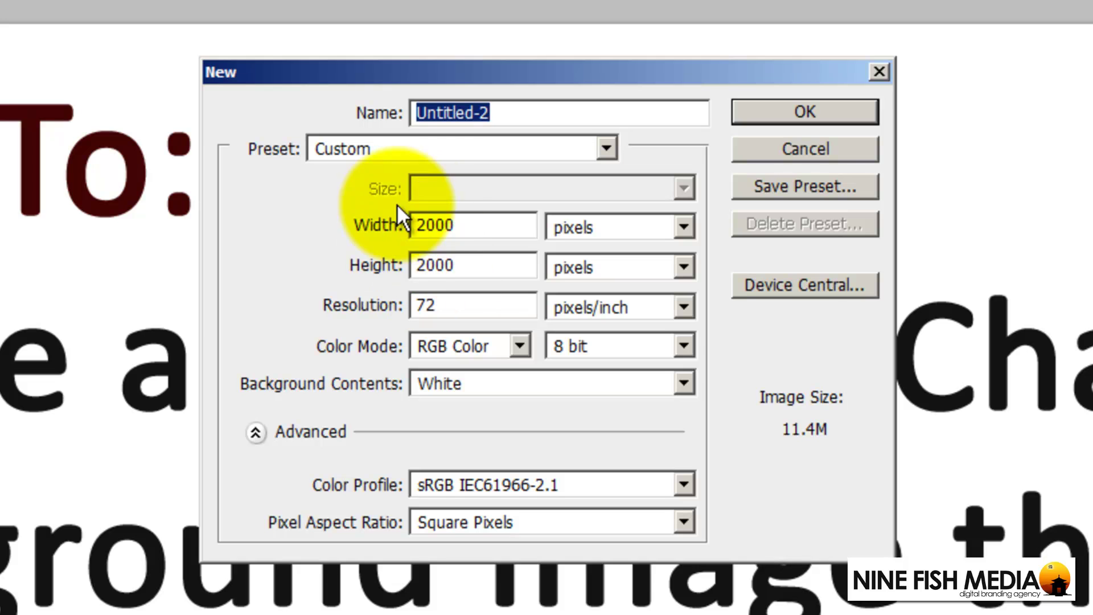
{"action": "double_click", "coordinate": [467, 224]}
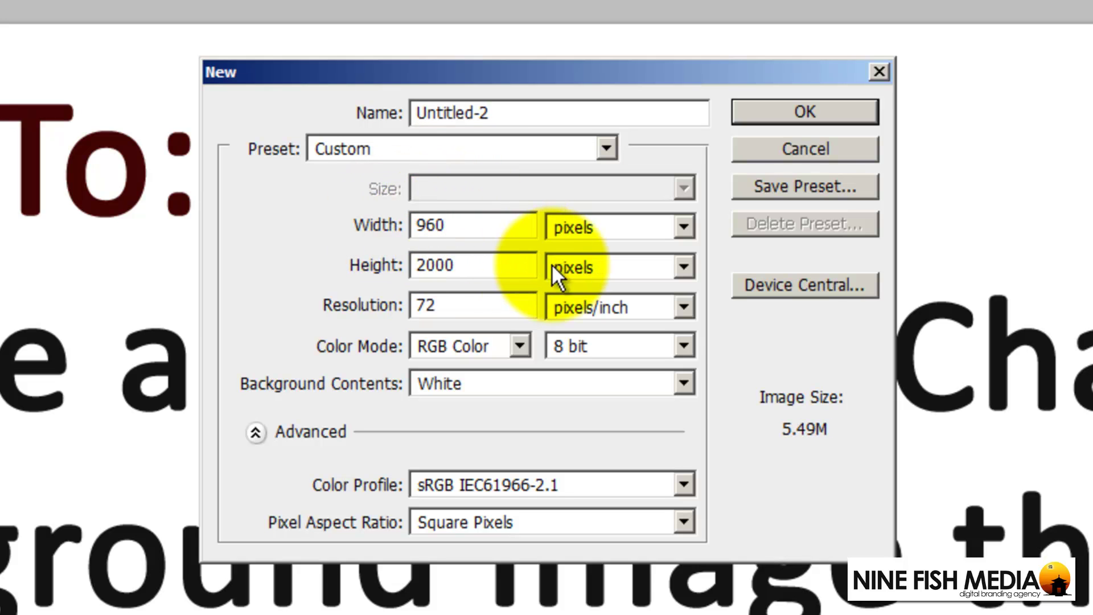
{"action": "left_click_drag", "start_coordinate": [493, 268], "coordinate": [386, 274]}
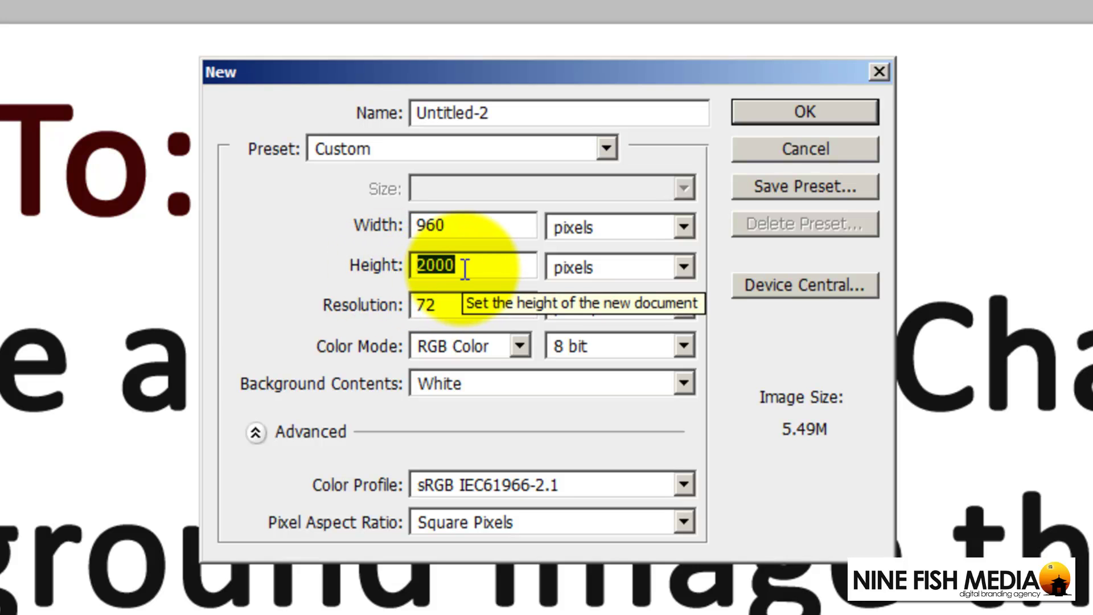
{"action": "type", "text": "16"}
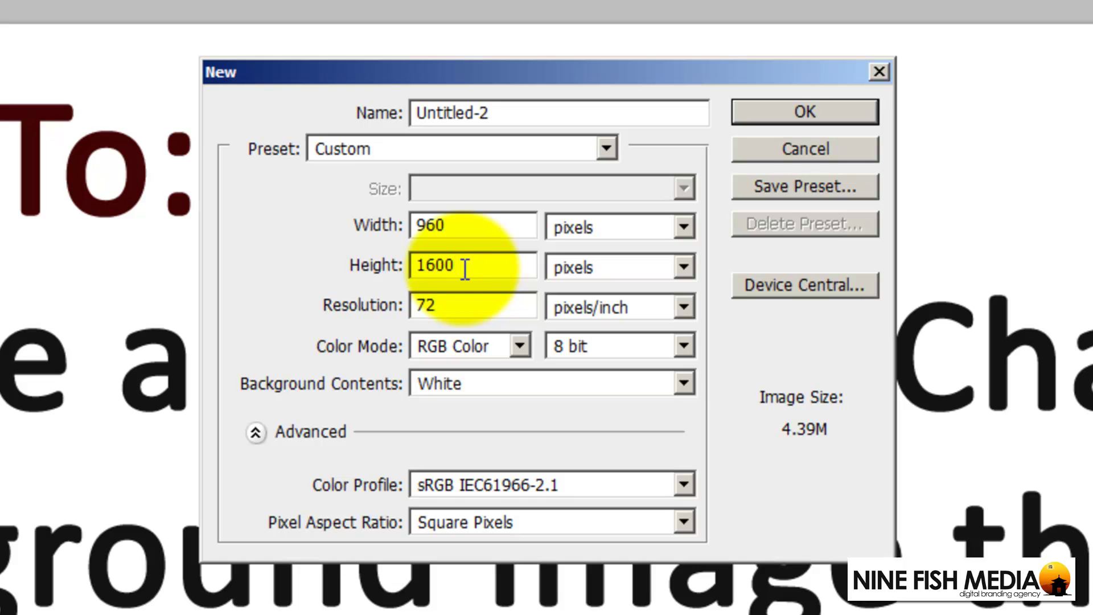
{"action": "left_click", "coordinate": [782, 114]}
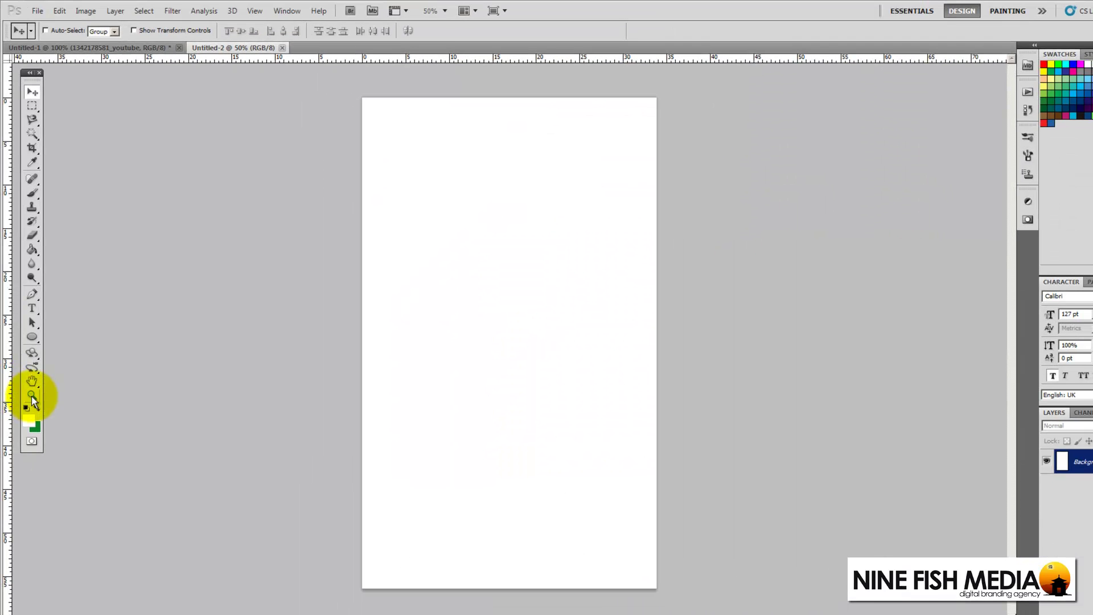
- Place vertical guides along the right and left edges of the white canvas
{"action": "left_click", "coordinate": [32, 395]}
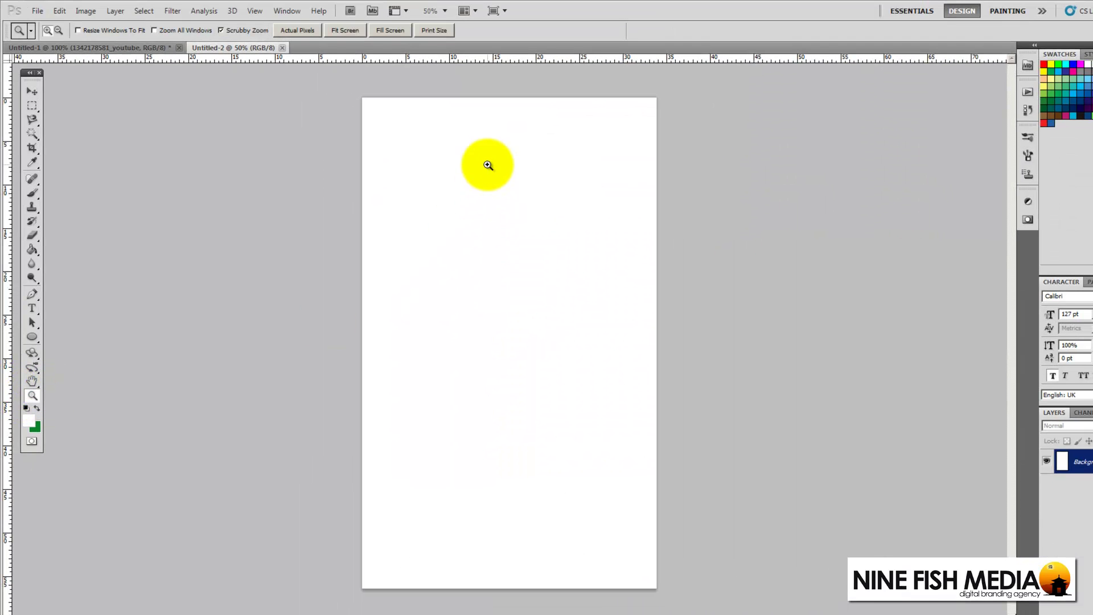
{"action": "left_click", "coordinate": [490, 176]}
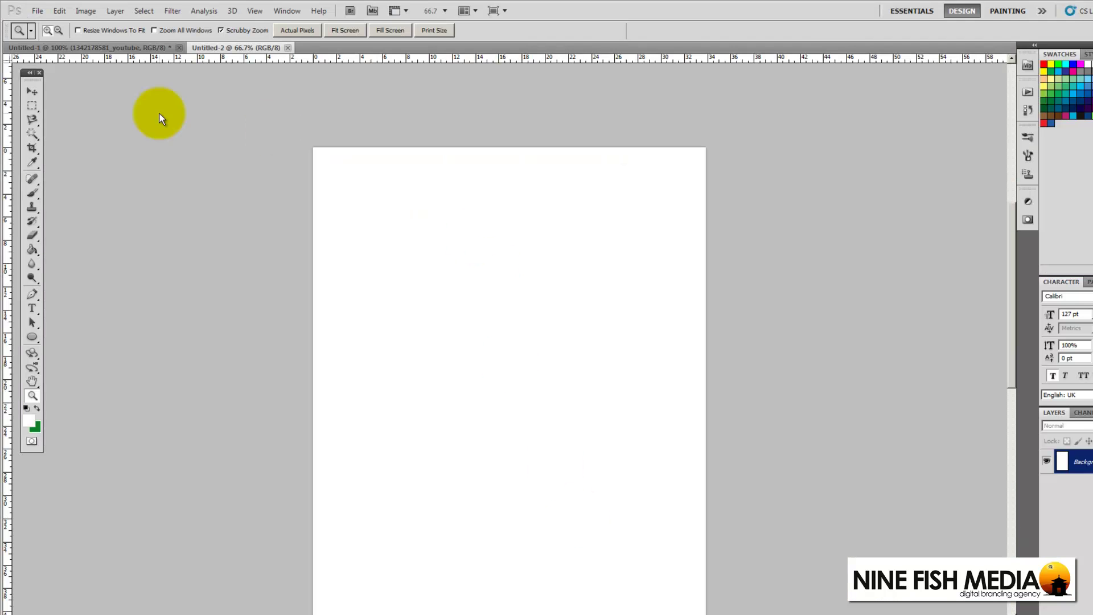
{"action": "left_click_drag", "start_coordinate": [10, 98], "coordinate": [708, 142]}
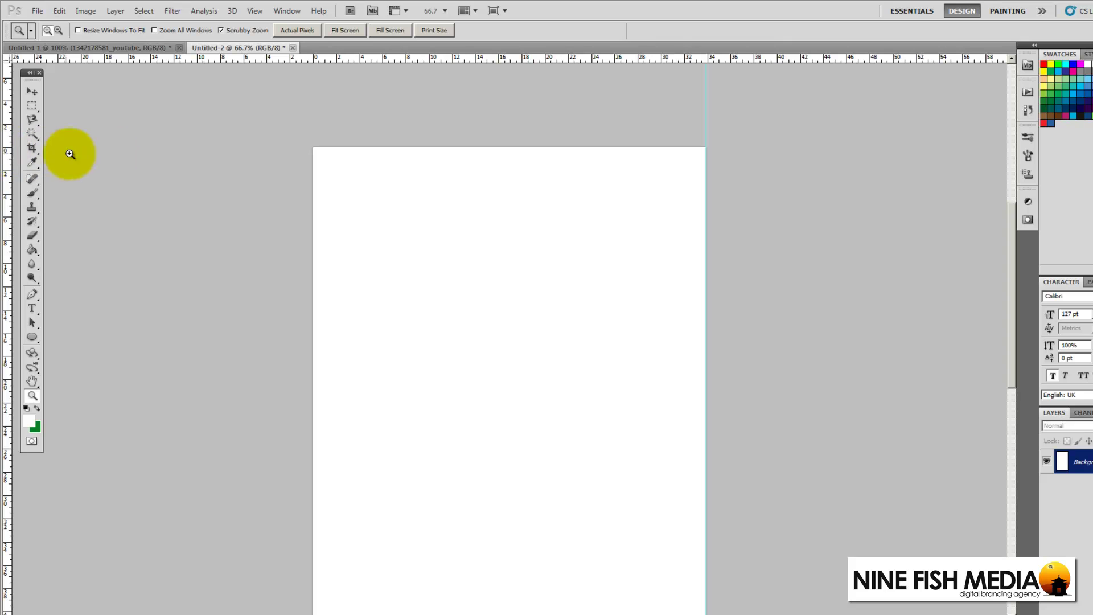
{"action": "left_click_drag", "start_coordinate": [10, 163], "coordinate": [313, 165]}
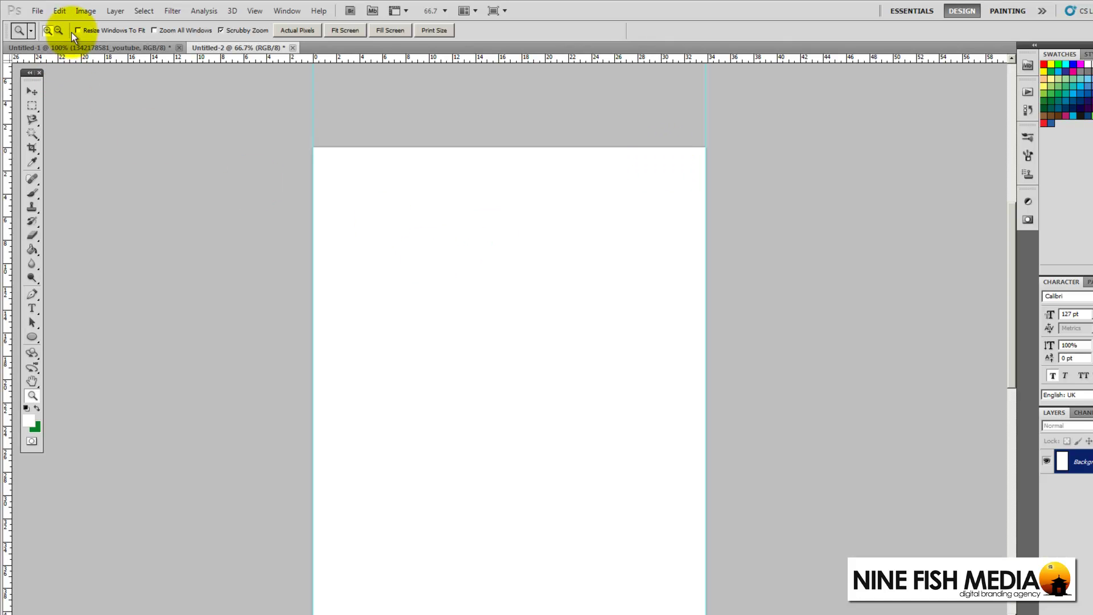
- Extend the canvas width to 1600 pixels, keeping the centre anchor and the background extension colour
{"action": "left_click", "coordinate": [86, 11]}
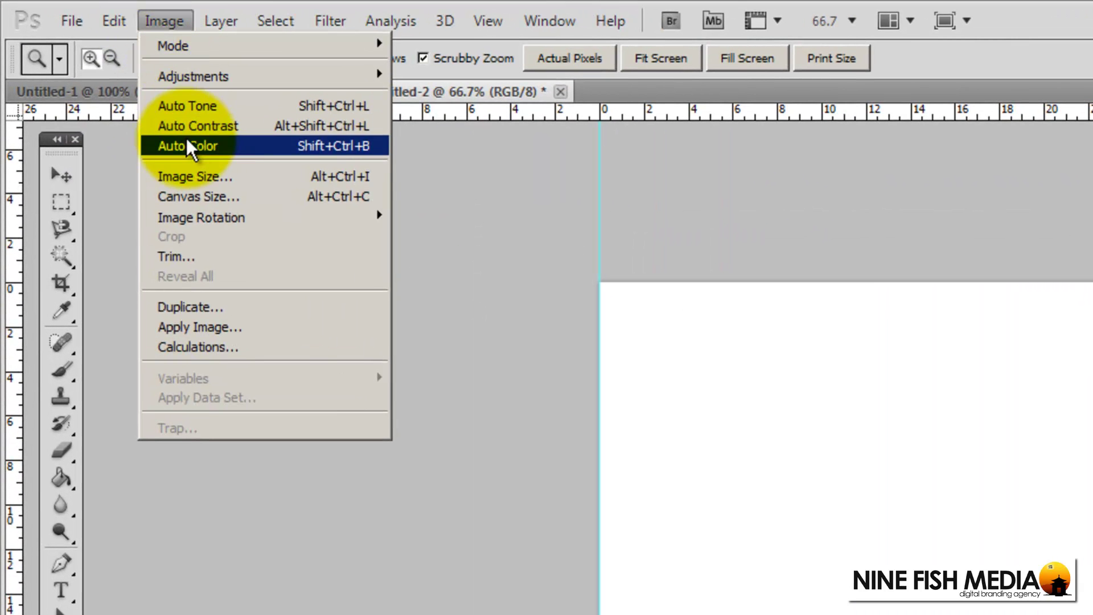
{"action": "left_click", "coordinate": [207, 194]}
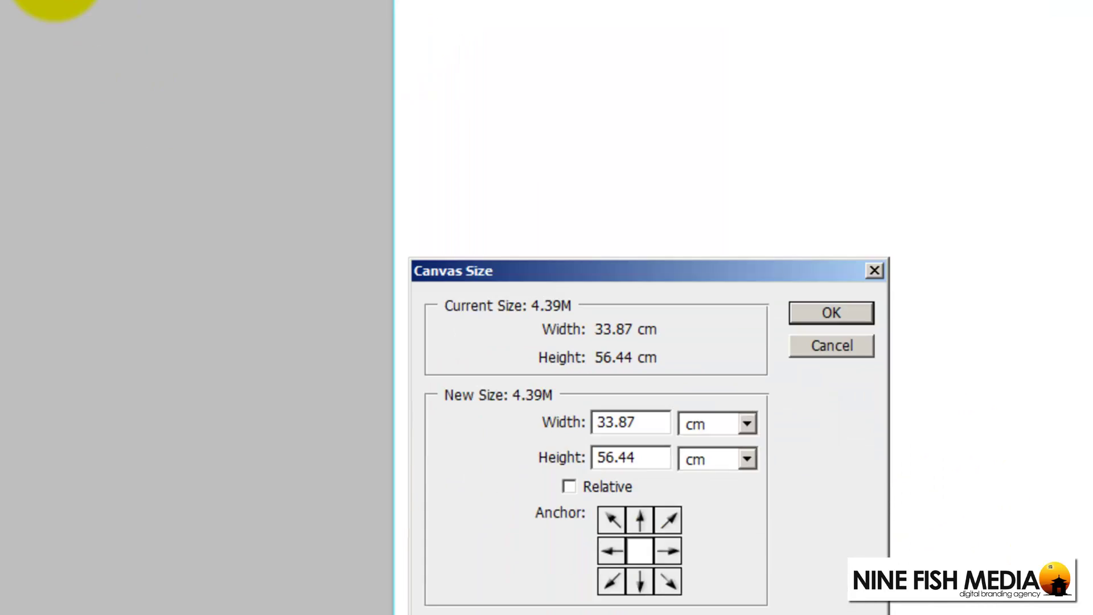
{"action": "left_click_drag", "start_coordinate": [559, 116], "coordinate": [645, 115]}
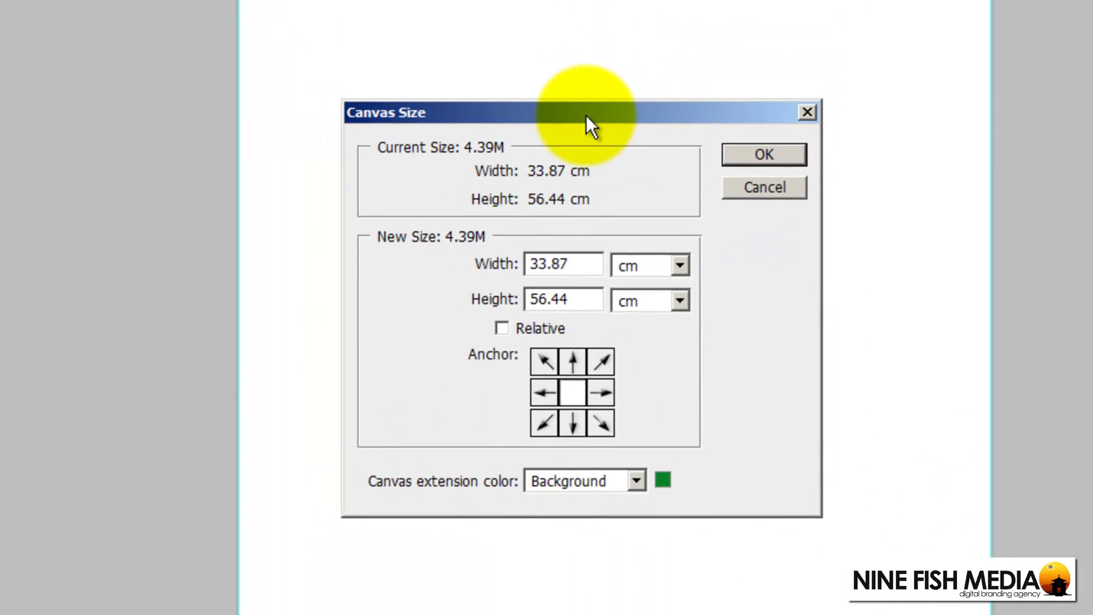
{"action": "left_click_drag", "start_coordinate": [574, 285], "coordinate": [482, 284]}
{"action": "left_click", "coordinate": [624, 284]}
{"action": "left_click", "coordinate": [630, 327]}
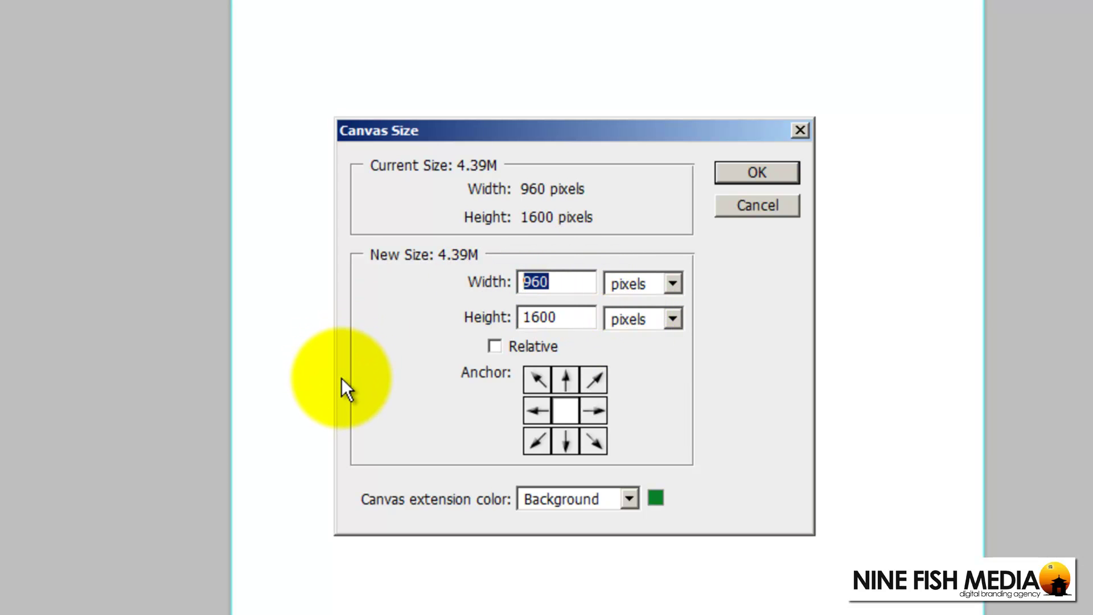
{"action": "type", "text": "1600"}
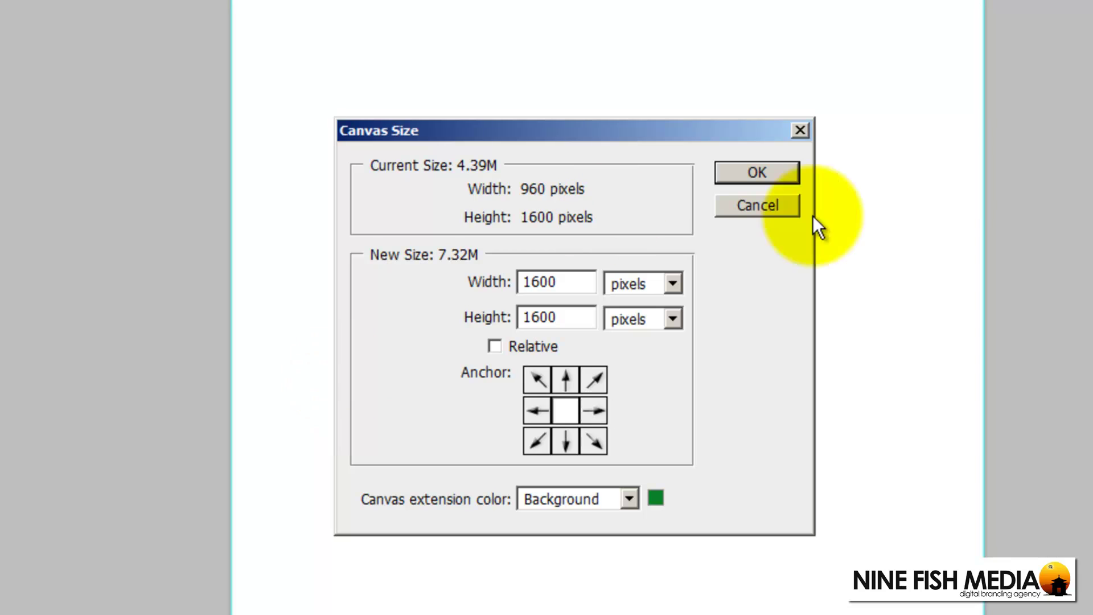
{"action": "left_click", "coordinate": [779, 173]}
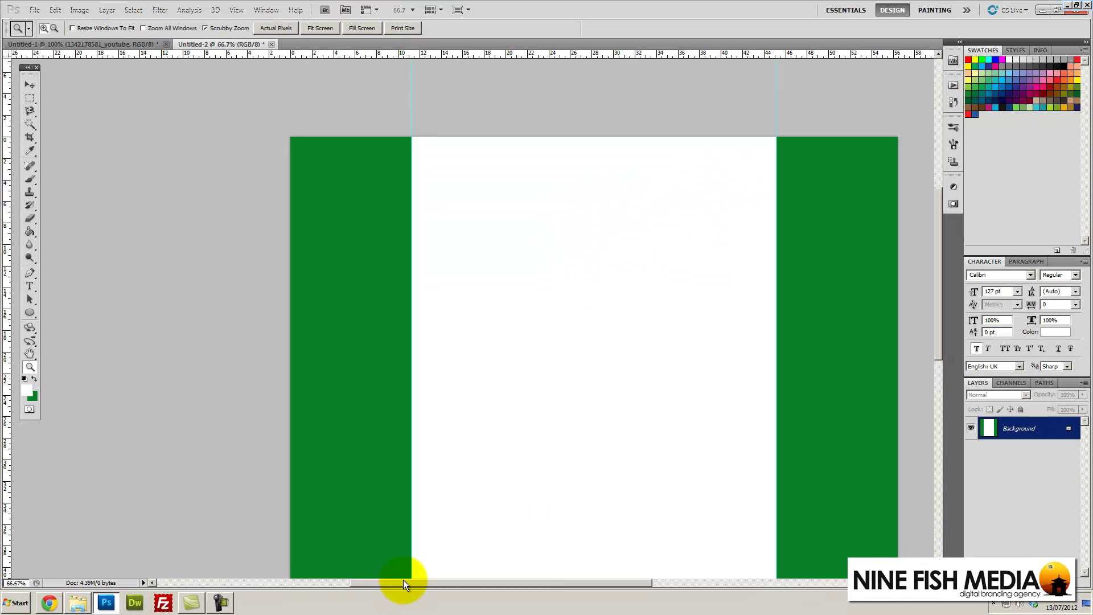
- Enlarge the canvas to 2000 by 2000 pixels, keeping the centre anchor and the background extension colour
{"action": "left_click_drag", "start_coordinate": [403, 580], "coordinate": [442, 584]}
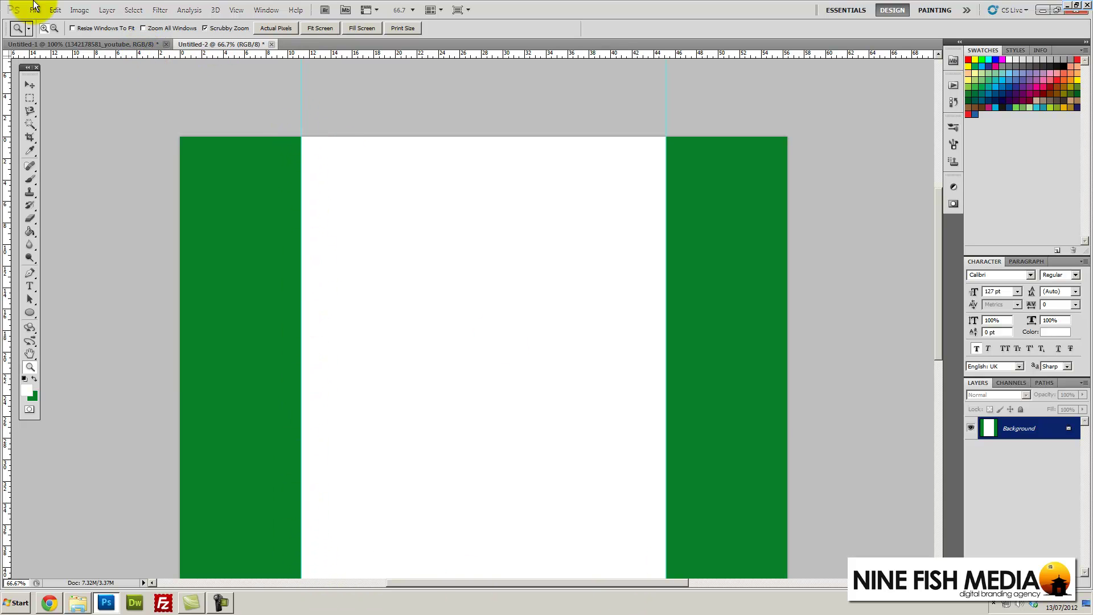
{"action": "left_click", "coordinate": [87, 10]}
{"action": "left_click", "coordinate": [98, 95]}
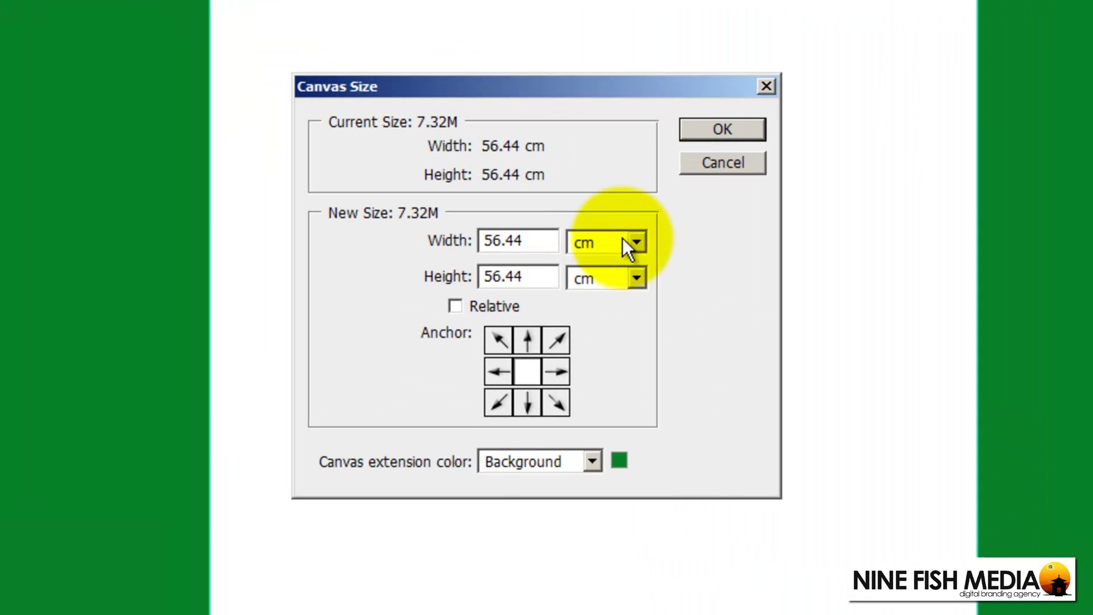
{"action": "left_click", "coordinate": [504, 285]}
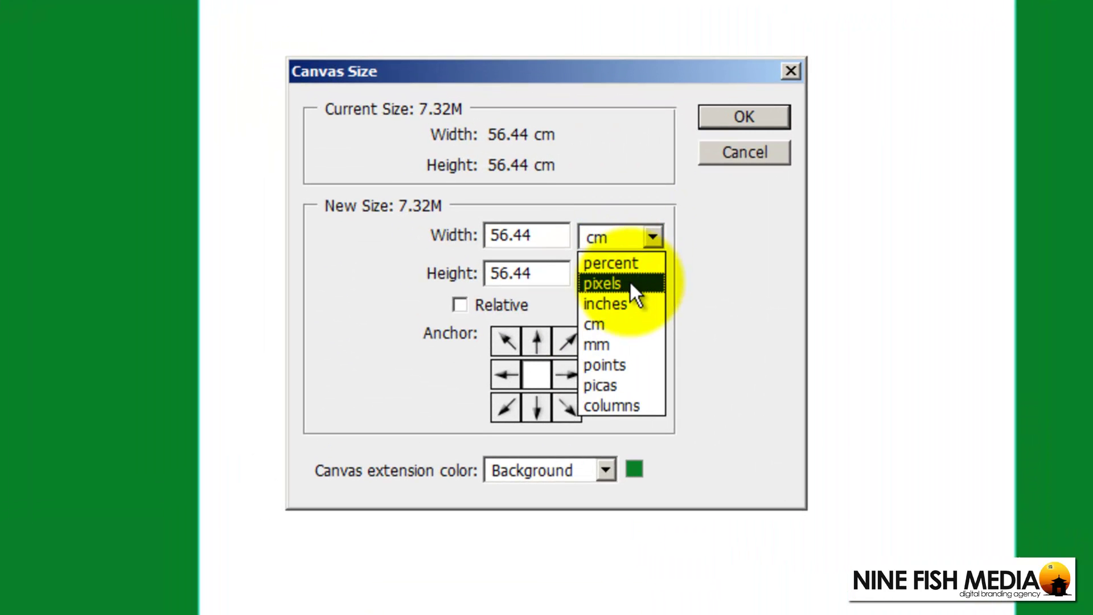
{"action": "left_click", "coordinate": [494, 307]}
{"action": "left_click", "coordinate": [420, 231]}
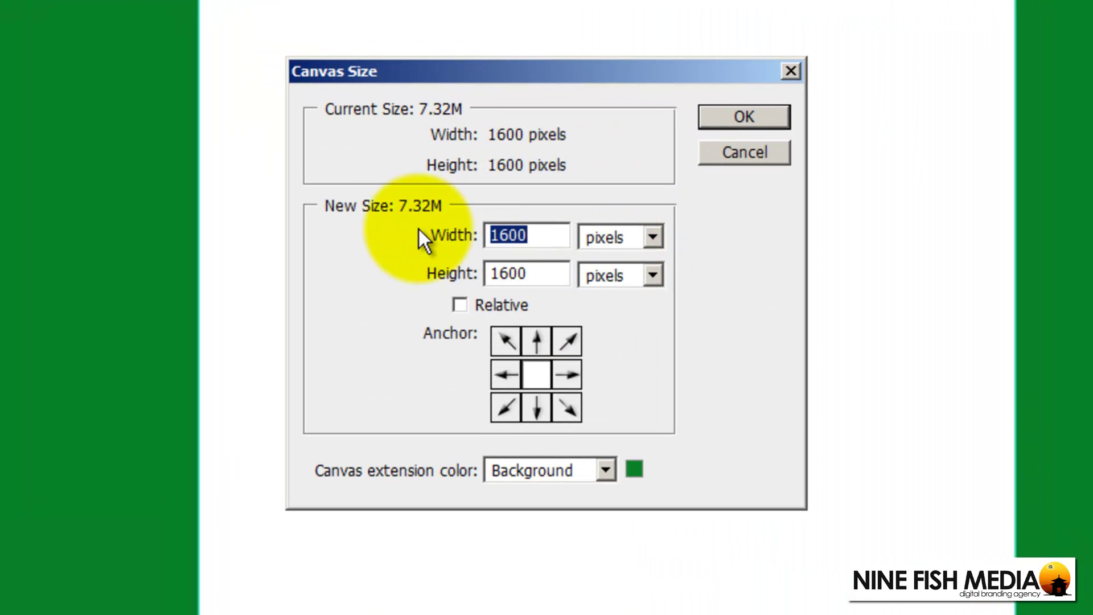
{"action": "type", "text": "2000"}
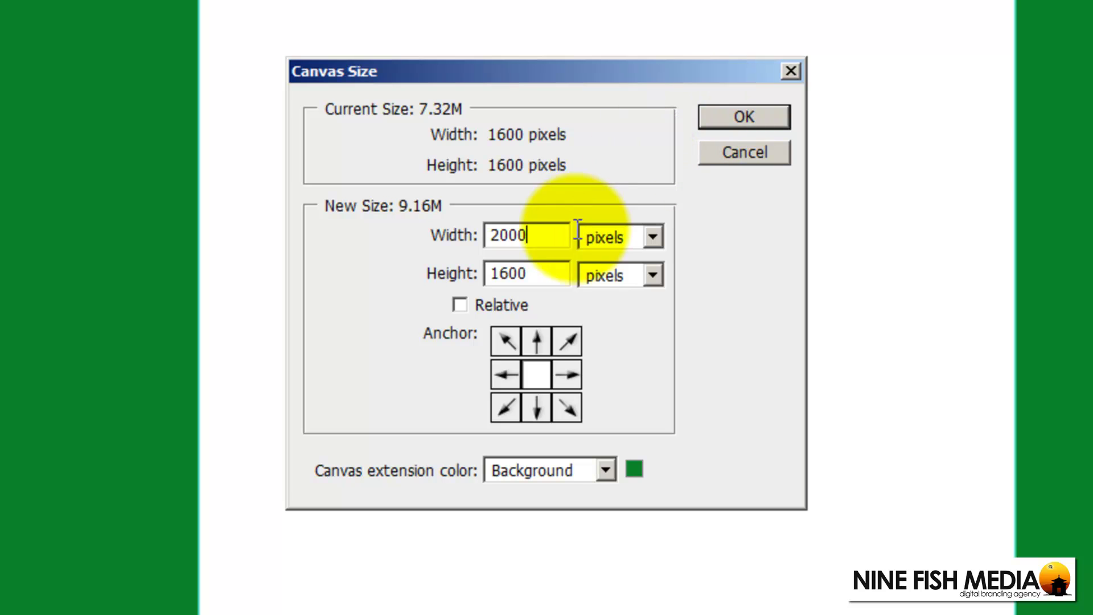
{"action": "left_click", "coordinate": [438, 282]}
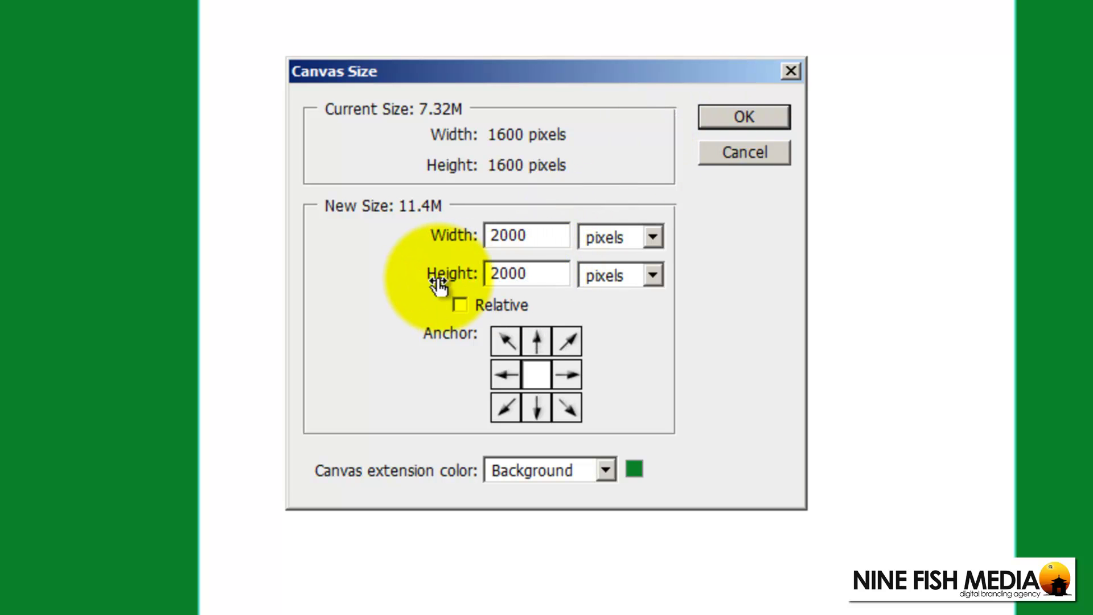
{"action": "type", "text": "2000"}
{"action": "key", "text": "Return"}
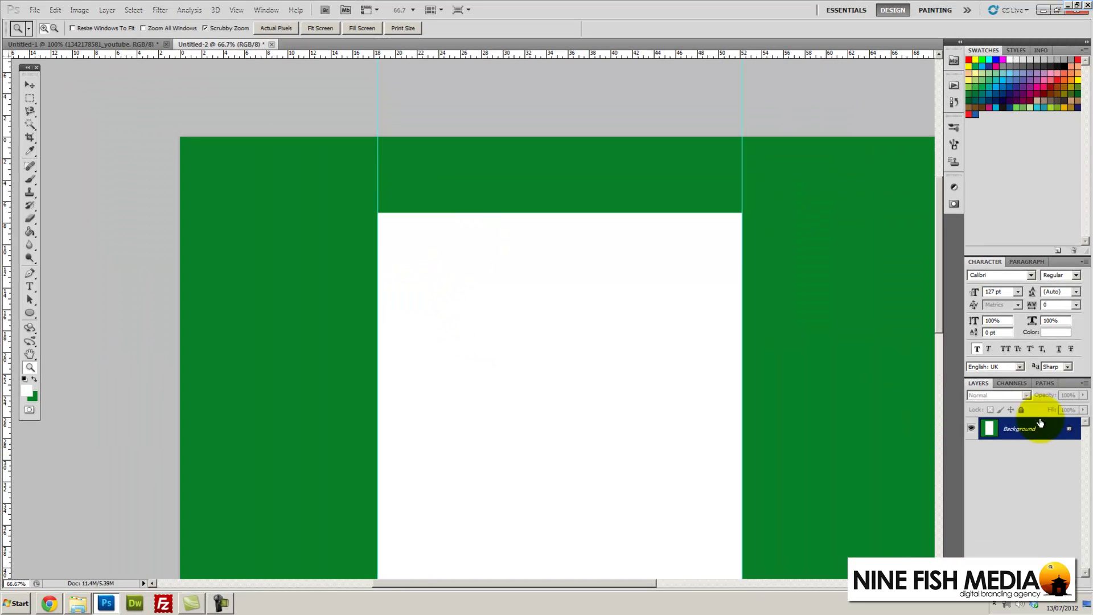
- Convert the locked Background layer into a regular layer with the default name
{"action": "double_click", "coordinate": [1038, 433]}
{"action": "left_click", "coordinate": [458, 183]}
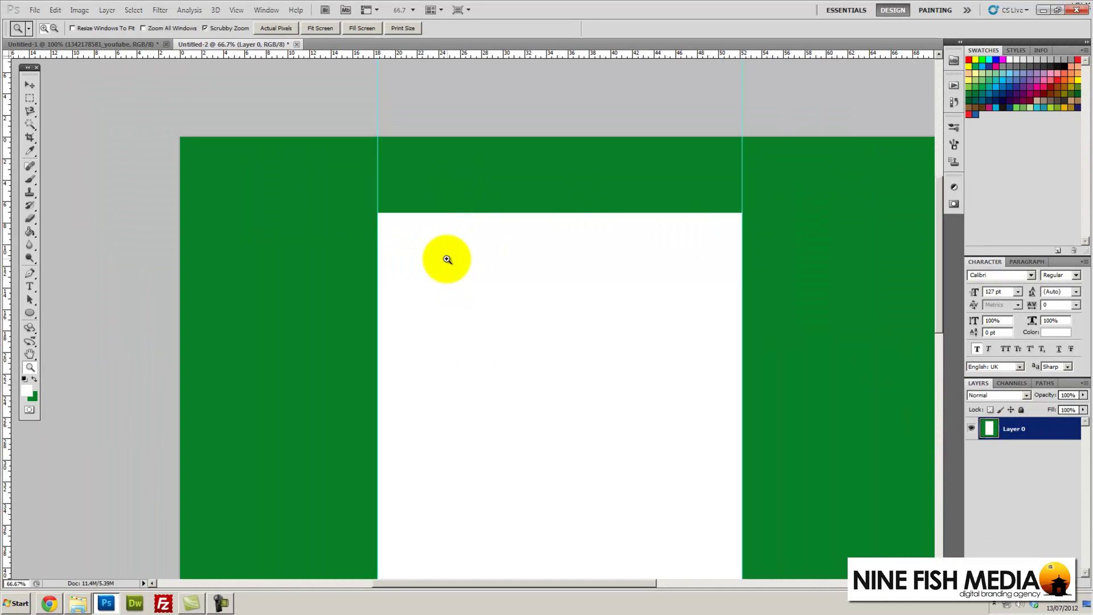
- Draw a white rectangle between the two vertical guides, covering the full height of the canvas
{"action": "scroll", "coordinate": [399, 245], "scroll_direction": "down", "scroll_amount": 5}
{"action": "scroll", "coordinate": [161, 281], "scroll_direction": "down", "scroll_amount": 5}
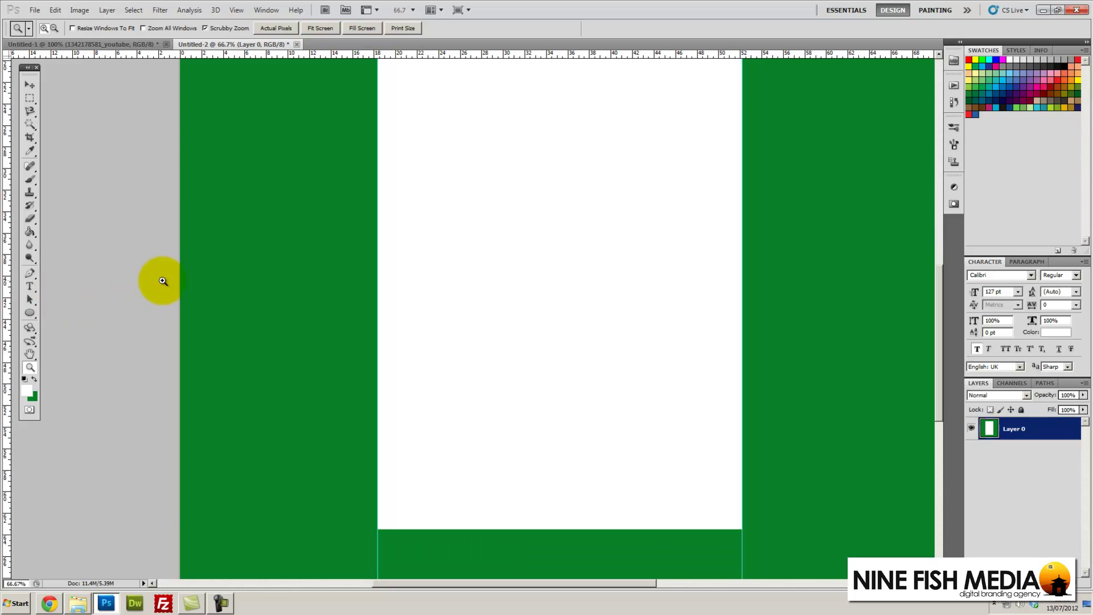
{"action": "right_click", "coordinate": [411, 319]}
{"action": "left_click", "coordinate": [430, 325]}
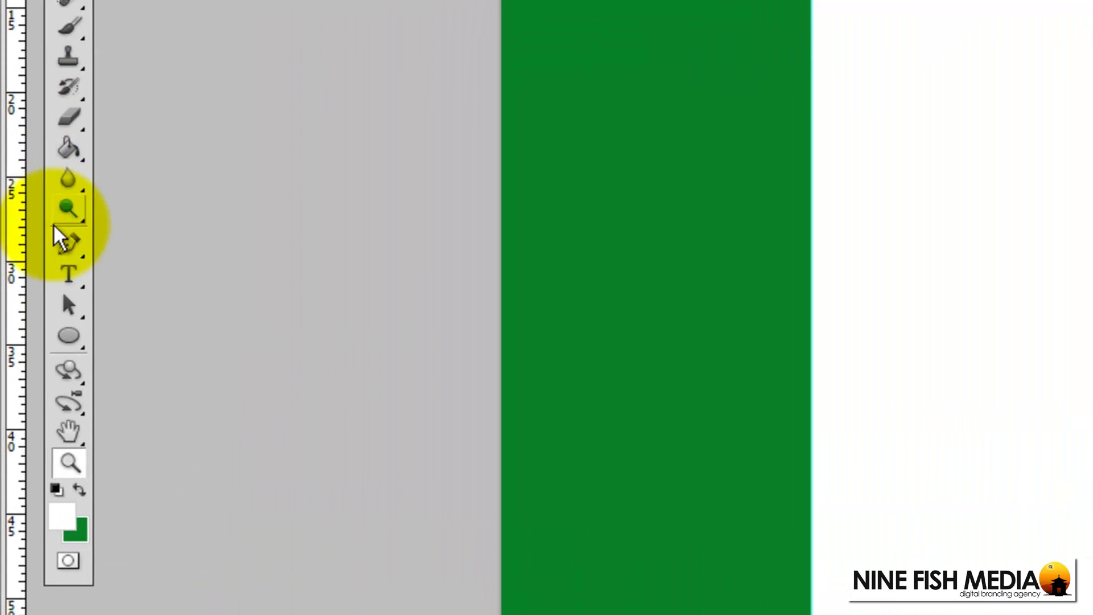
{"action": "right_click", "coordinate": [68, 336]}
{"action": "left_click", "coordinate": [117, 335]}
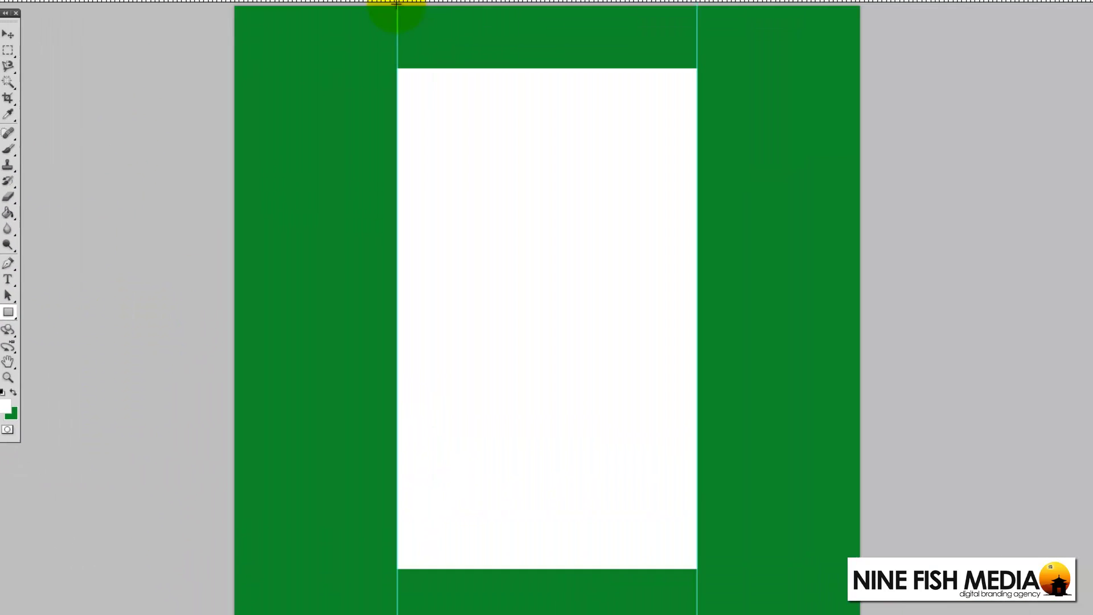
{"action": "left_click_drag", "start_coordinate": [397, 6], "coordinate": [671, 559]}
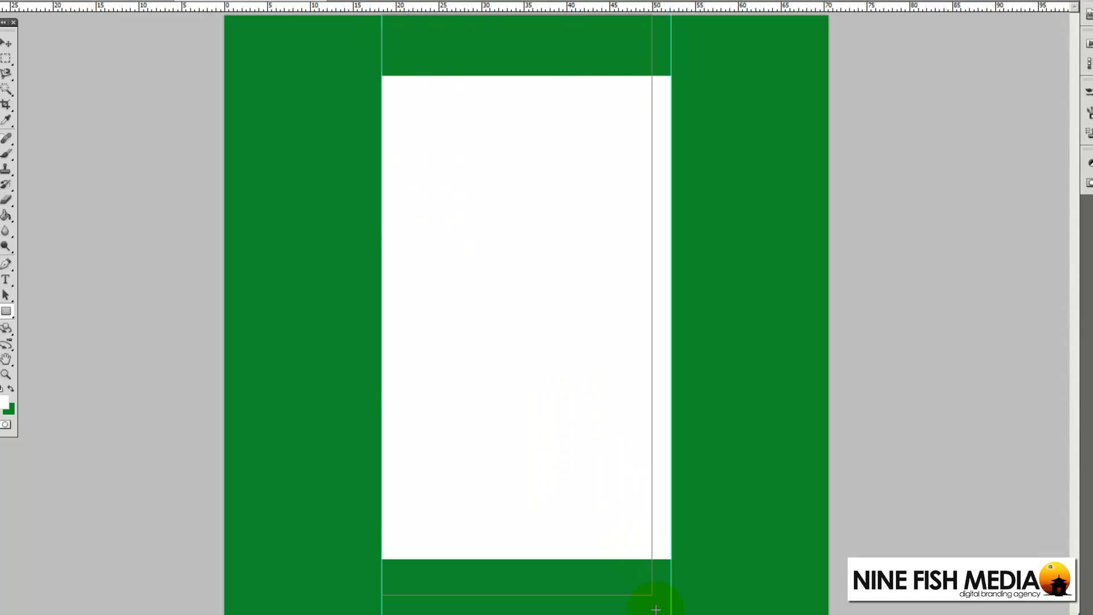
{"action": "left_click", "coordinate": [672, 605]}
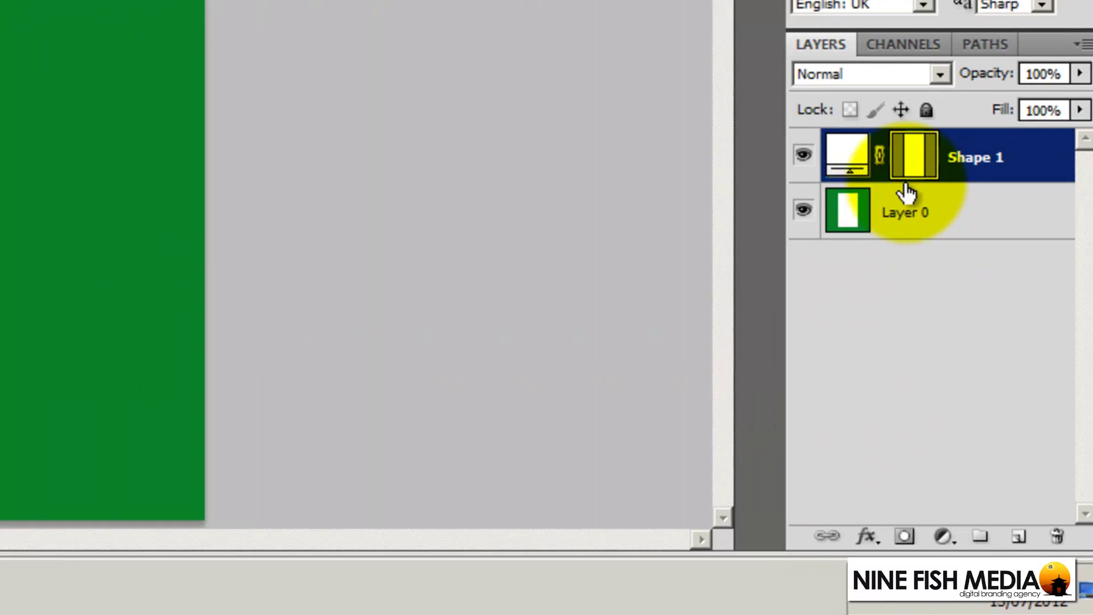
- Apply a Pattern Overlay to Layer 0 using the plain dark grey textured pattern at 100% opacity and 100% scale
{"action": "left_click", "coordinate": [907, 208]}
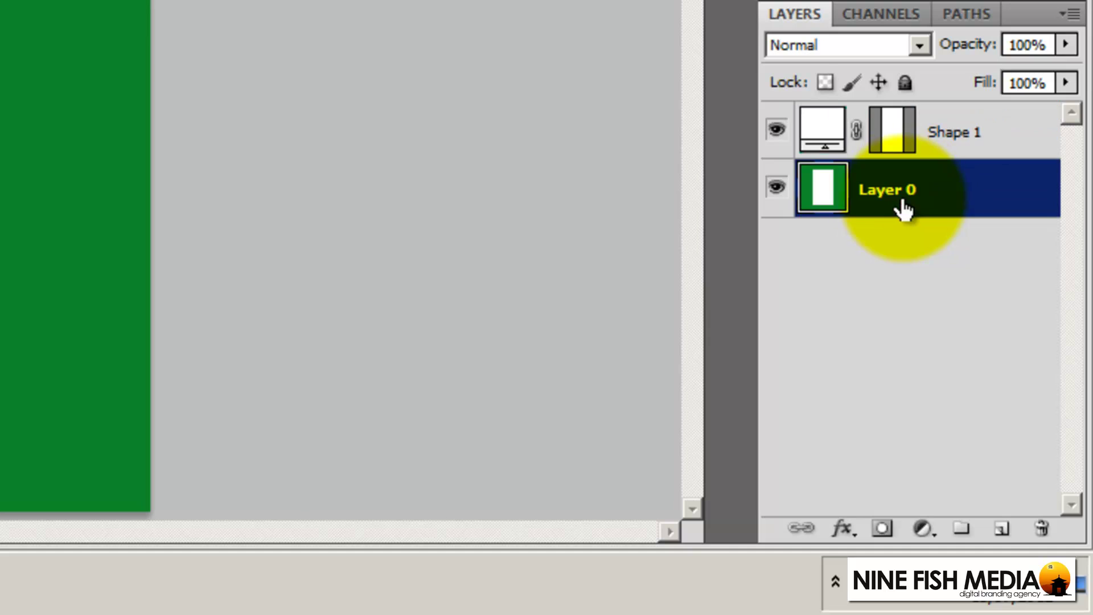
{"action": "right_click", "coordinate": [920, 212]}
{"action": "left_click", "coordinate": [984, 97]}
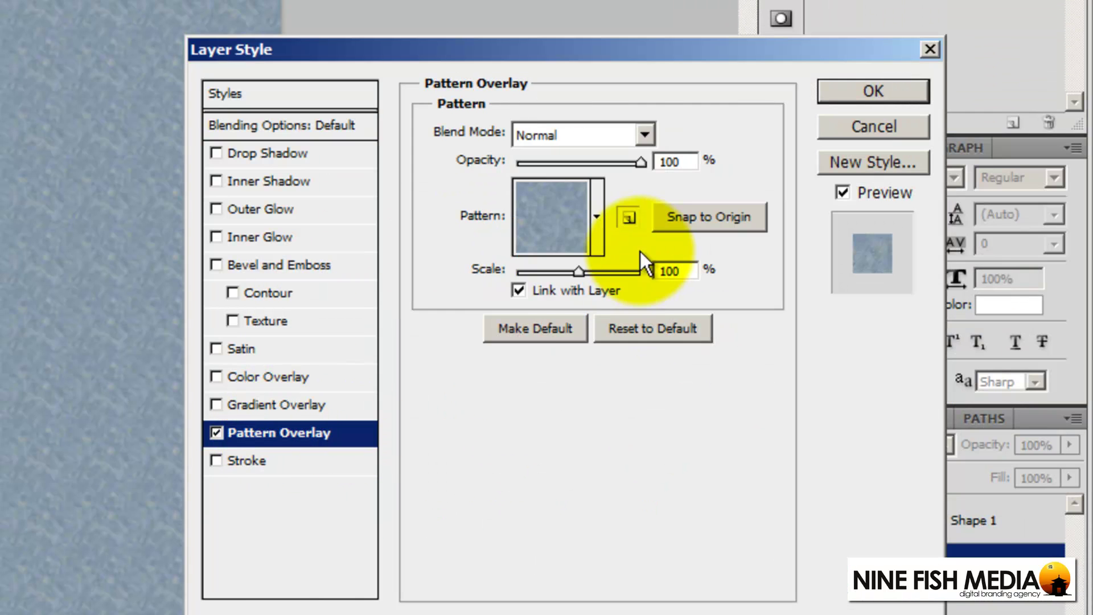
{"action": "left_click", "coordinate": [598, 218]}
{"action": "left_click", "coordinate": [550, 392]}
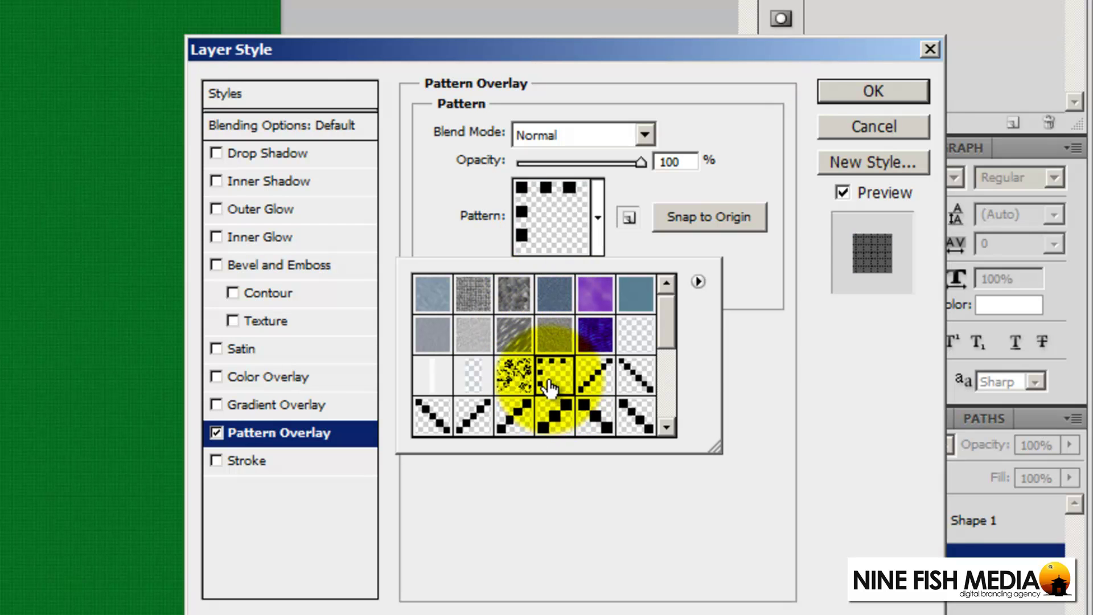
{"action": "left_click_drag", "start_coordinate": [675, 342], "coordinate": [667, 422]}
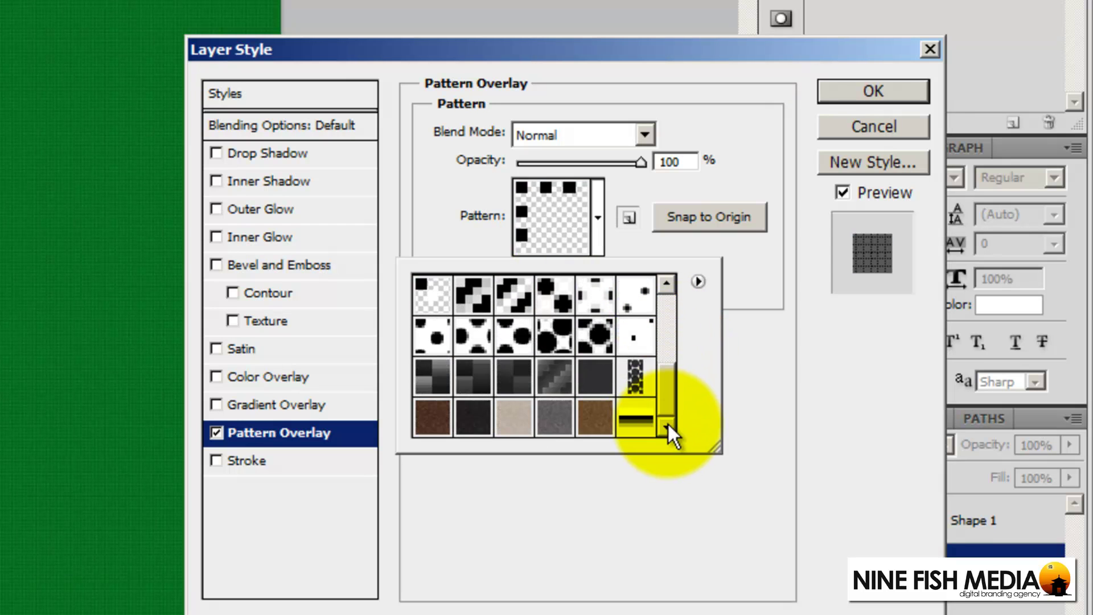
{"action": "left_click", "coordinate": [595, 377]}
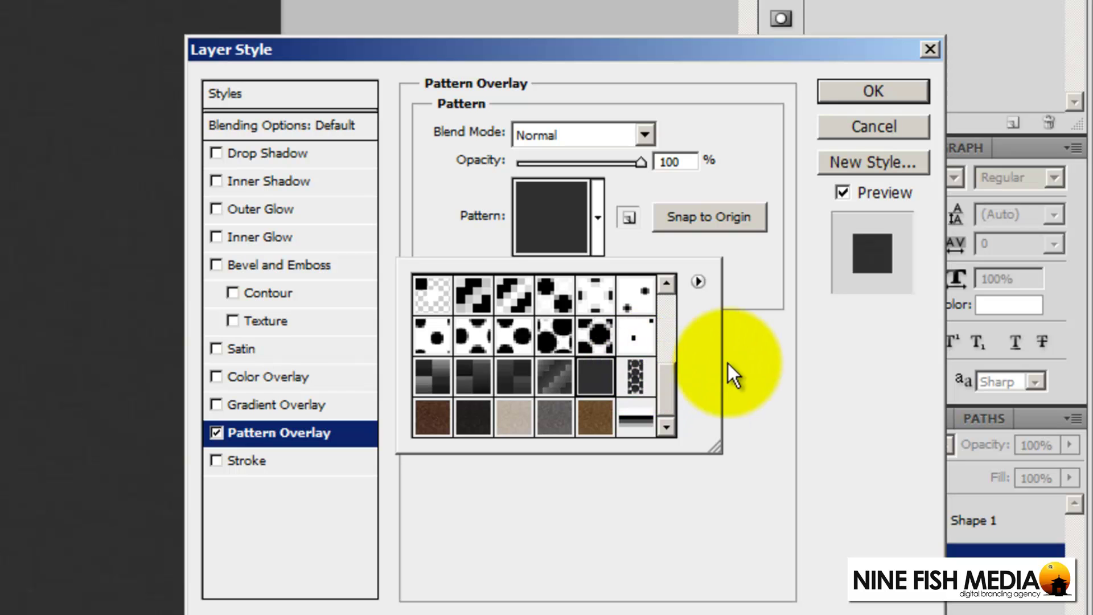
{"action": "left_click", "coordinate": [779, 358]}
{"action": "left_click", "coordinate": [840, 92]}
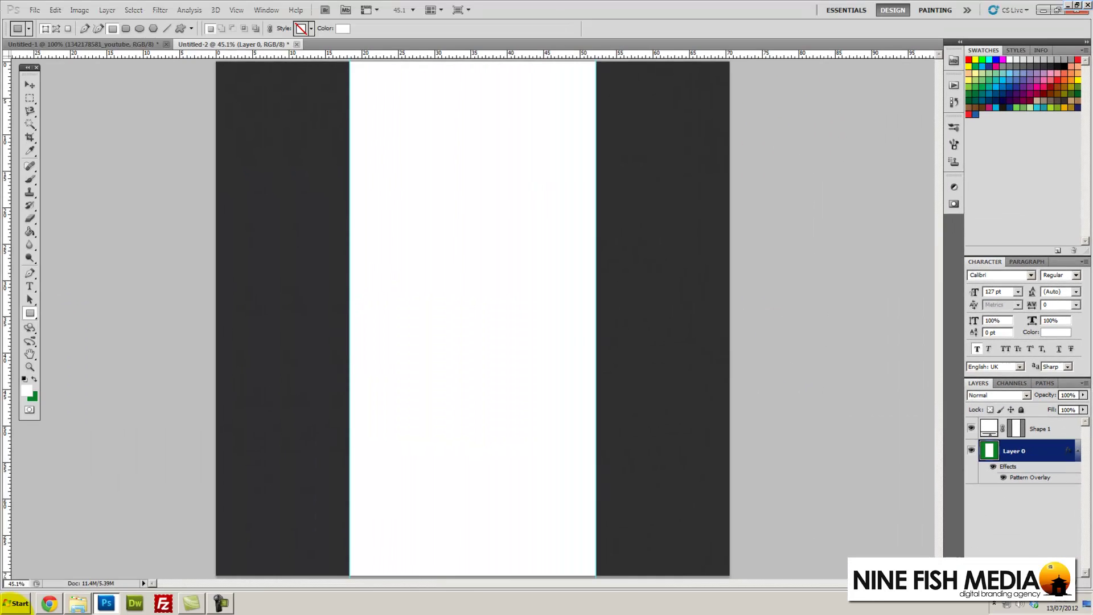
{"action": "left_click", "coordinate": [73, 607]}
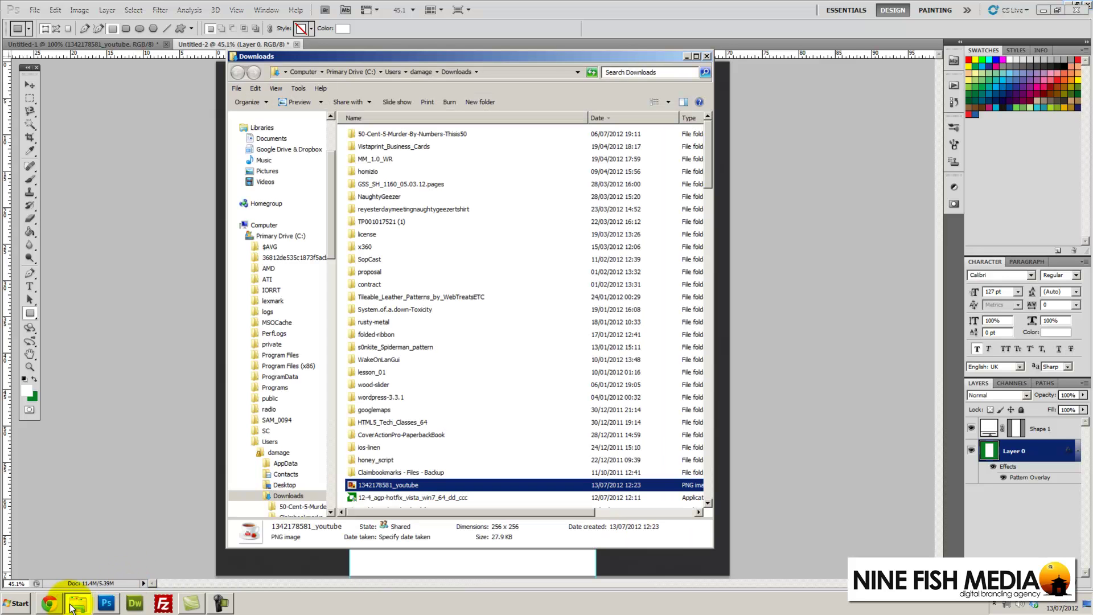
{"action": "scroll", "coordinate": [491, 323], "scroll_direction": "down", "scroll_amount": 2}
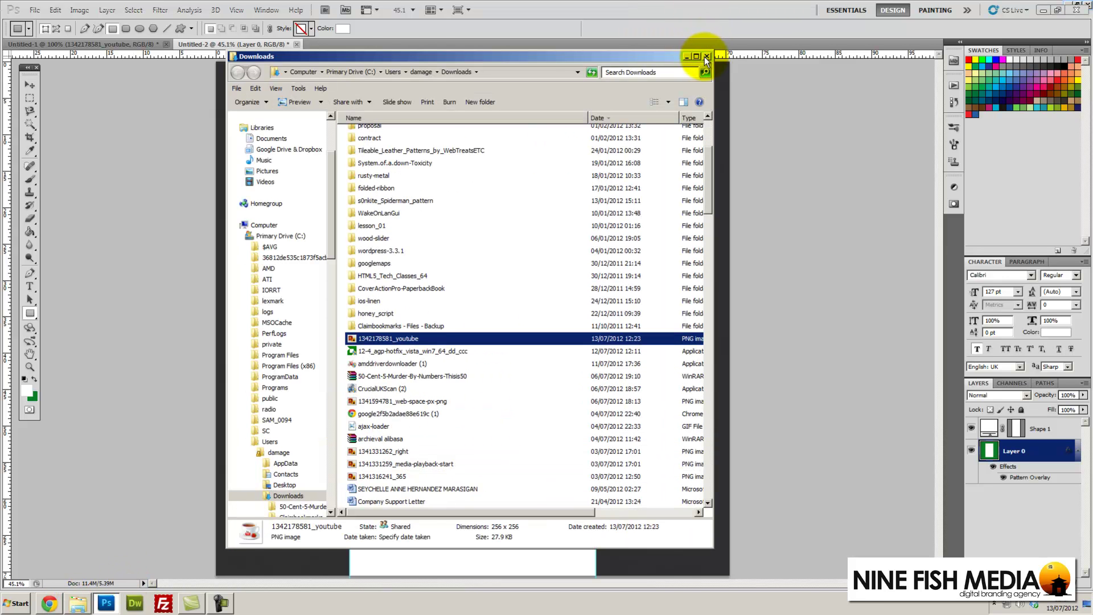
{"action": "left_click", "coordinate": [706, 56]}
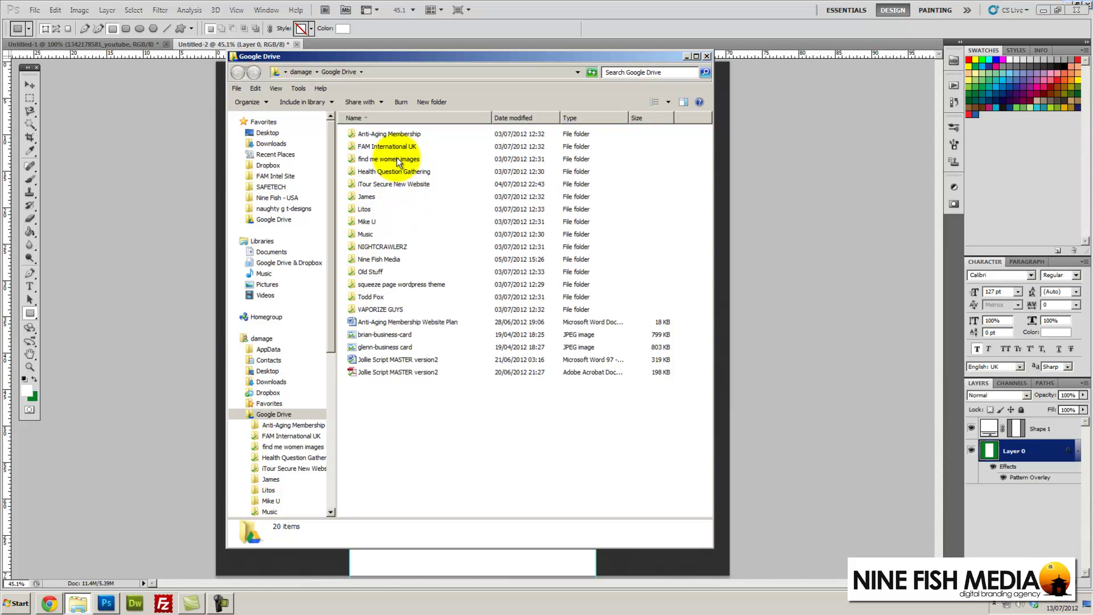
- Open new-logo-chinese-BLUE.psd from the Branding Material folder inside Nine Fish Media on Google Drive
{"action": "left_click", "coordinate": [375, 259]}
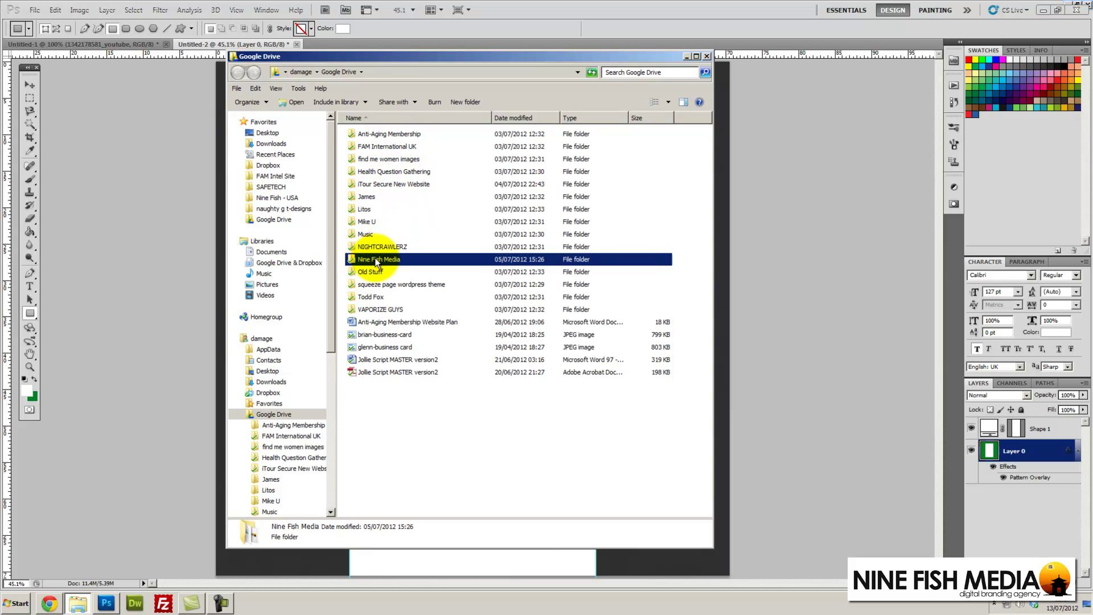
{"action": "double_click", "coordinate": [375, 259]}
{"action": "double_click", "coordinate": [375, 138]}
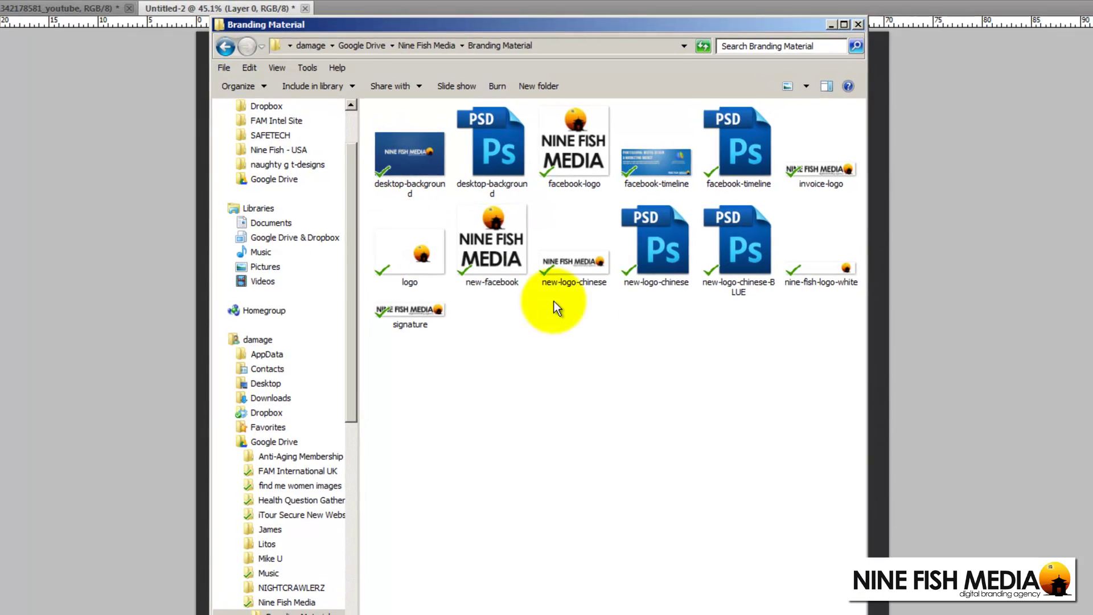
{"action": "left_click", "coordinate": [574, 217]}
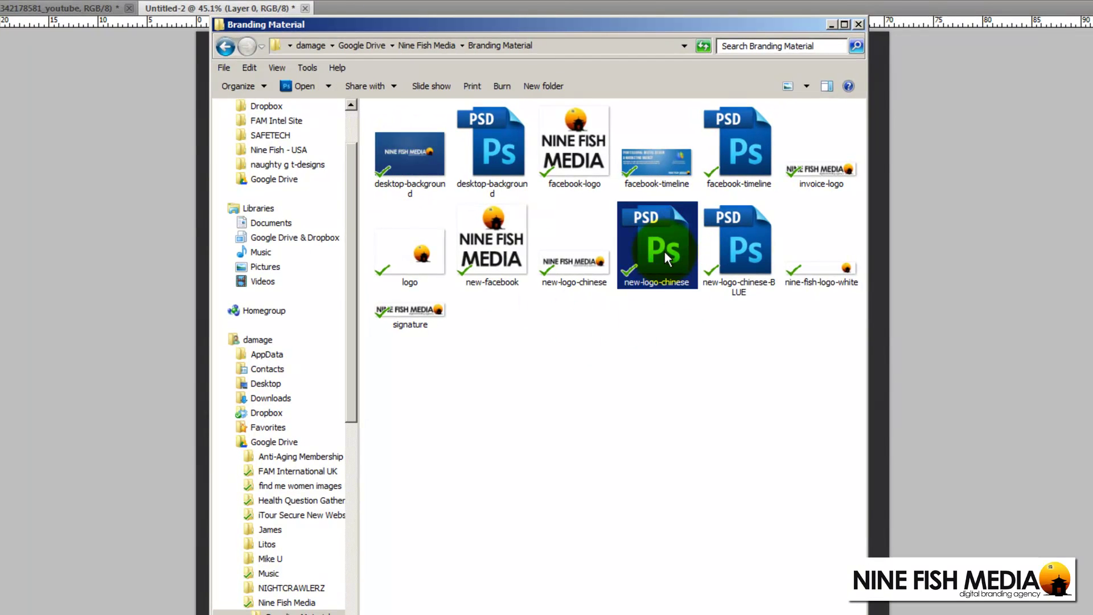
{"action": "double_click", "coordinate": [747, 254]}
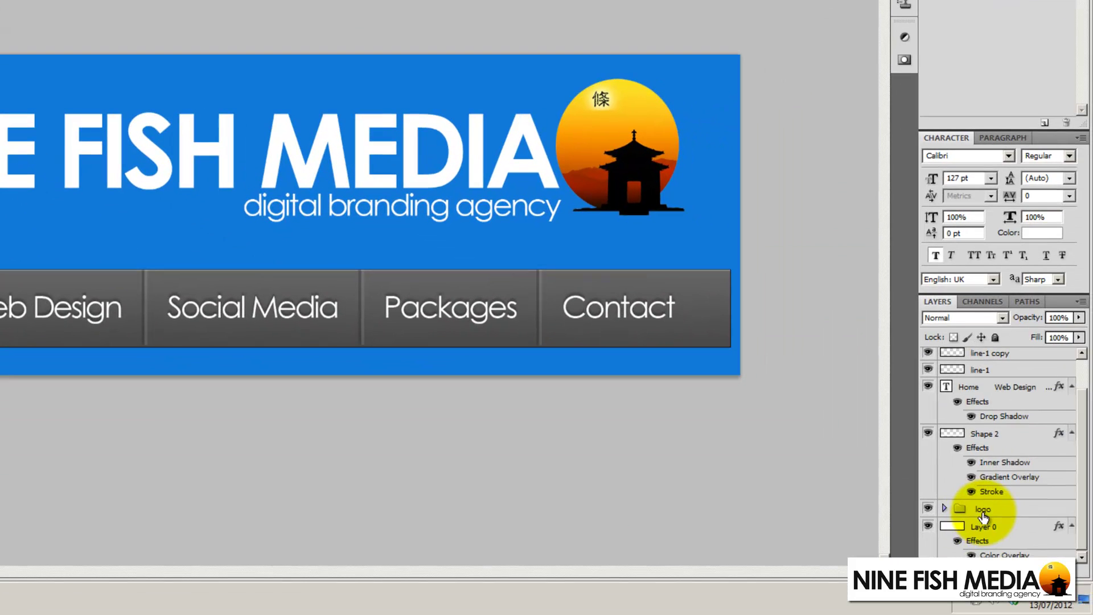
- Duplicate the logo group into the Untitled-2 document under the name logo, and switch to that document
{"action": "right_click", "coordinate": [975, 508]}
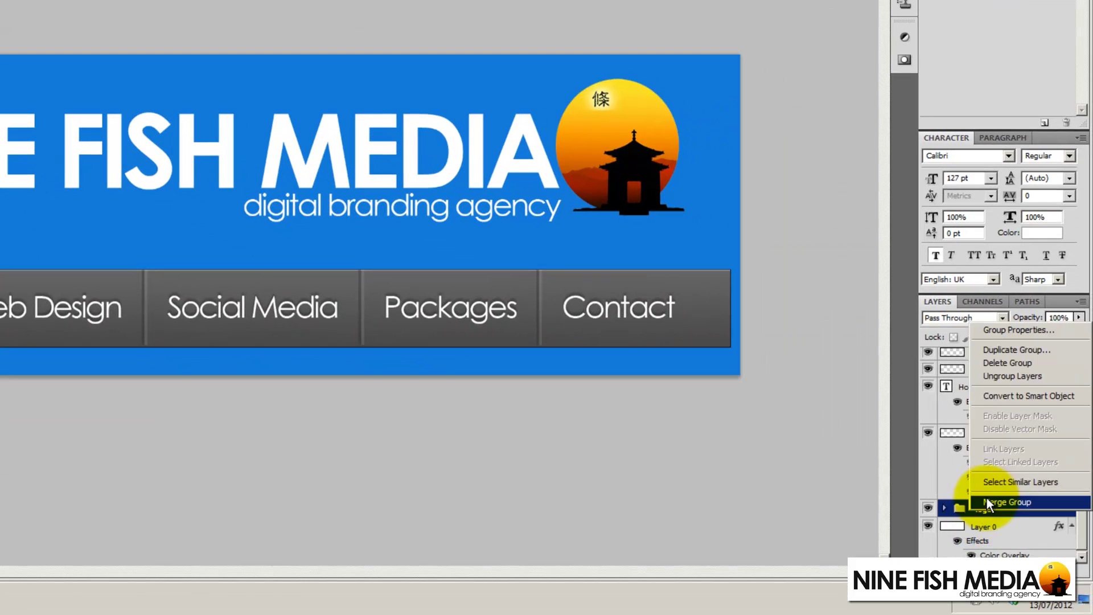
{"action": "left_click", "coordinate": [1005, 349]}
{"action": "left_click", "coordinate": [459, 254]}
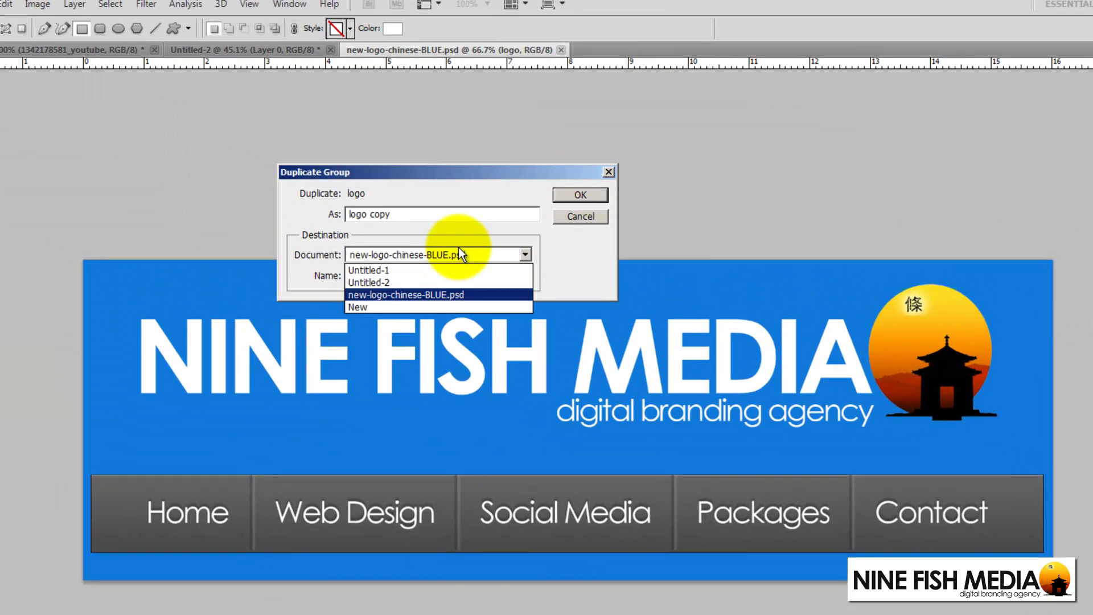
{"action": "left_click", "coordinate": [432, 284]}
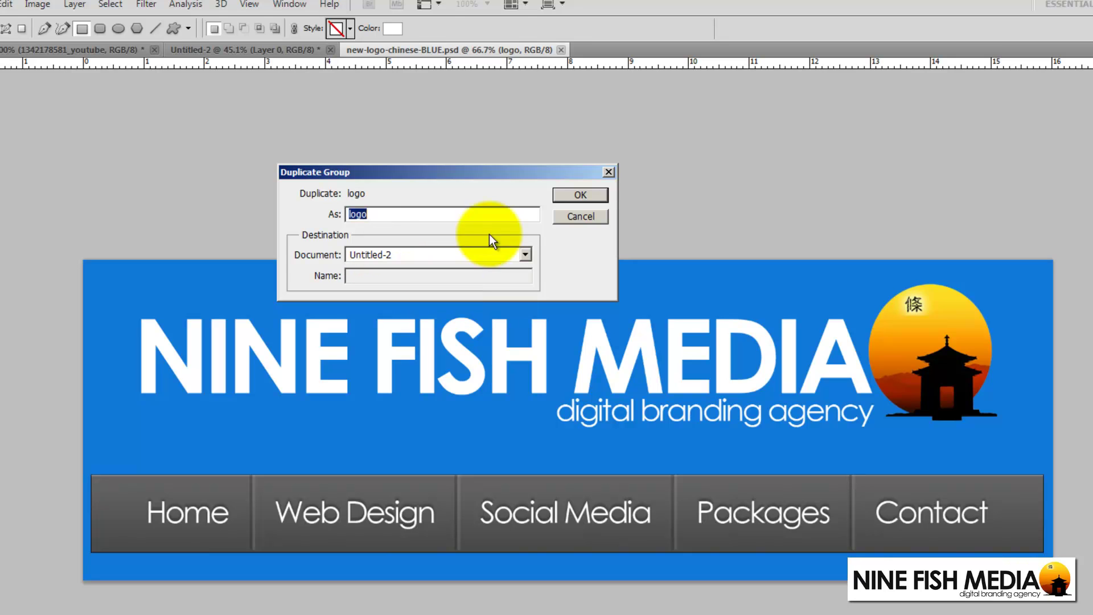
{"action": "left_click", "coordinate": [569, 195]}
{"action": "left_click", "coordinate": [249, 50]}
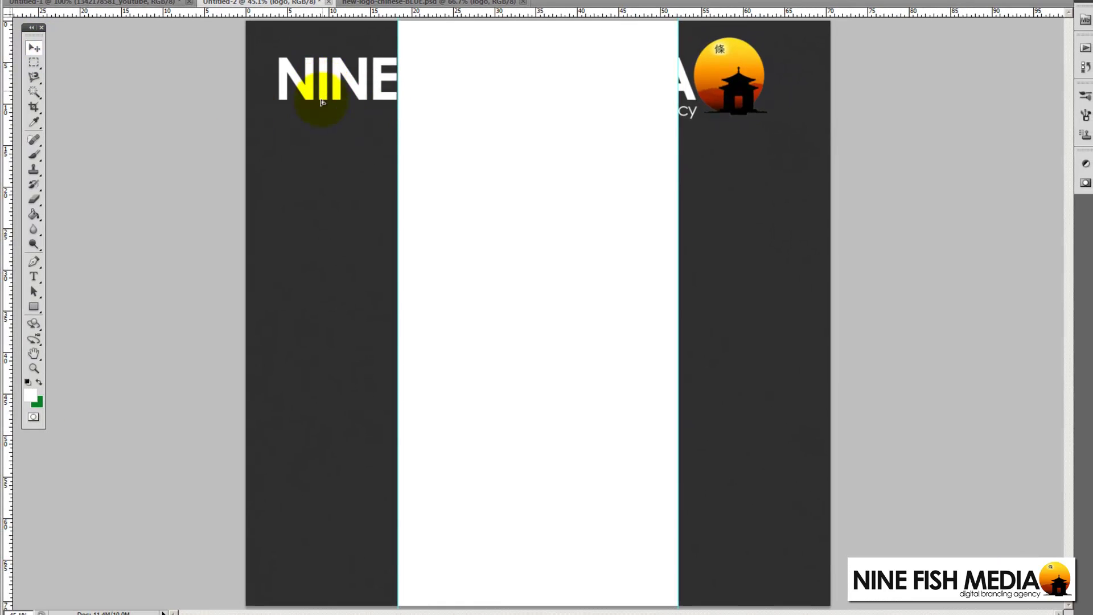
- Move the logo group down and rotate it 90 degrees counter-clockwise so its text reads upwards
{"action": "key", "text": "ctrl+t"}
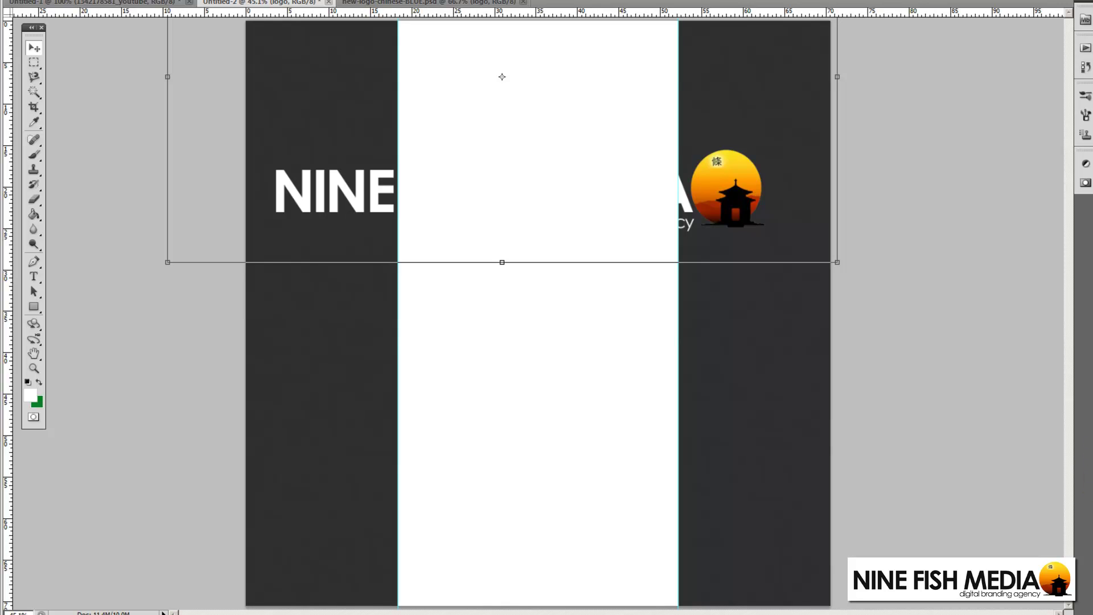
{"action": "key", "text": "Escape"}
{"action": "left_click", "coordinate": [501, 76]}
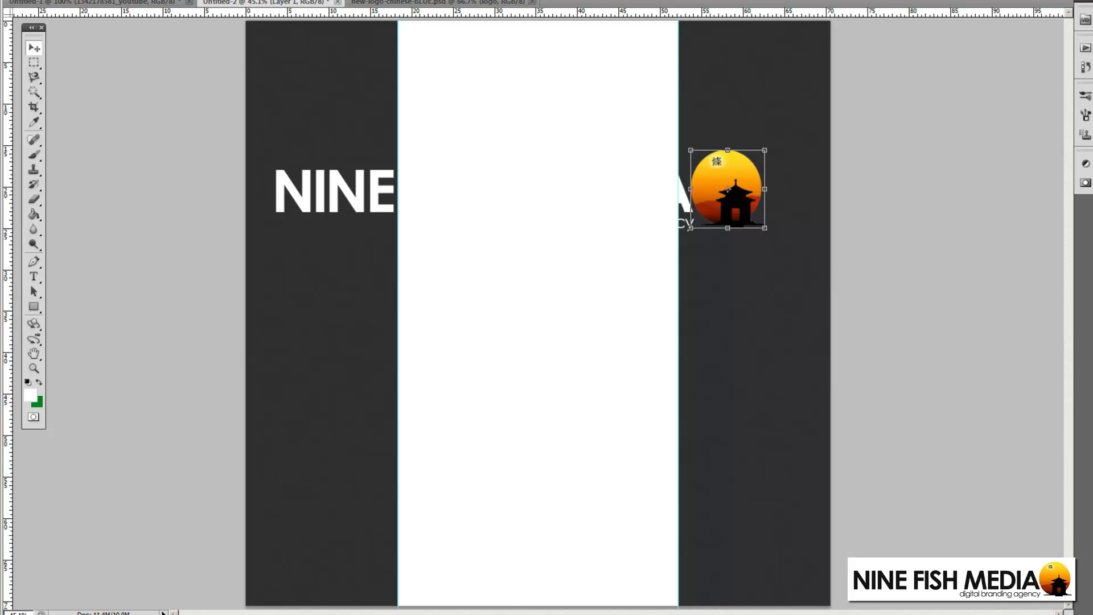
{"action": "key", "text": "Return"}
{"action": "key", "text": "ctrl+e"}
{"action": "key", "text": "ctrl+t"}
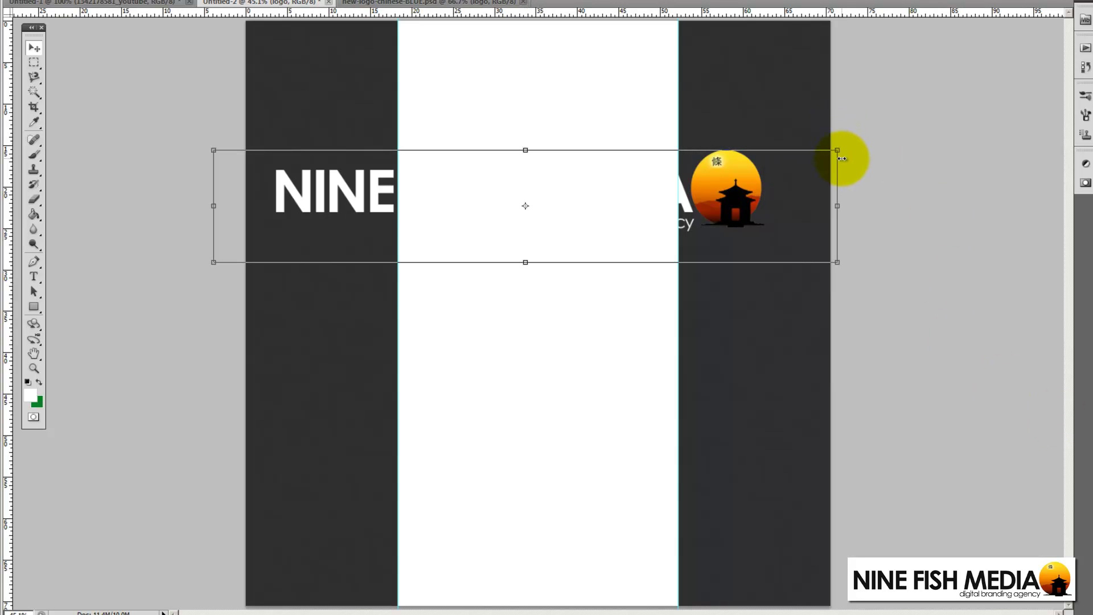
{"action": "left_click_drag", "start_coordinate": [793, 119], "coordinate": [520, 7]}
{"action": "left_click", "coordinate": [33, 47]}
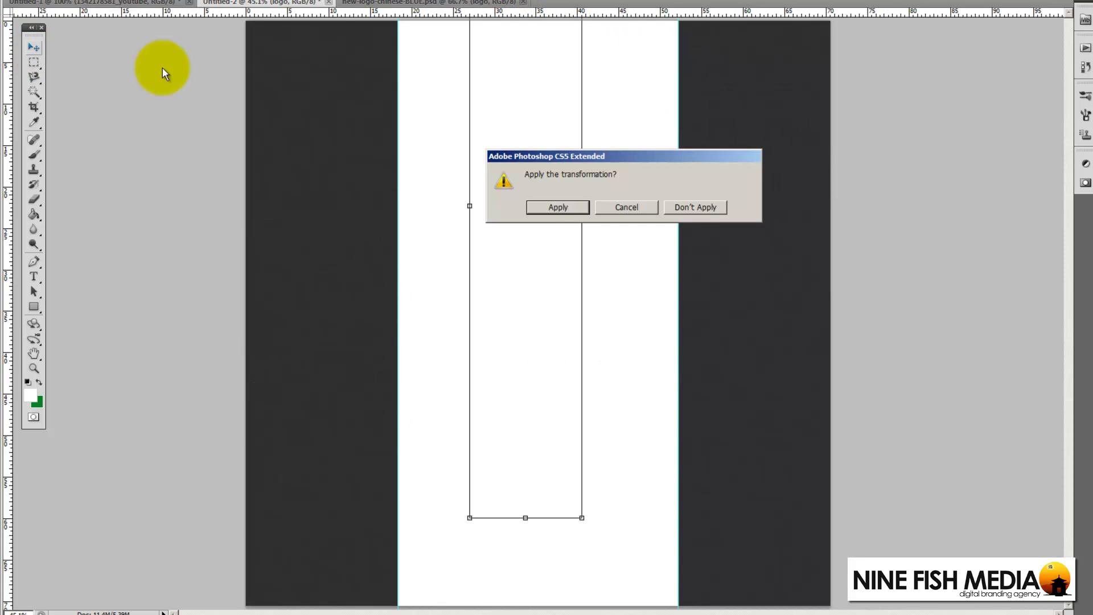
{"action": "left_click", "coordinate": [558, 208]}
- Scale the rotated logo down to about two thirds and move it onto the dark strip left of the white column
{"action": "left_click_drag", "start_coordinate": [469, 517], "coordinate": [519, 297]}
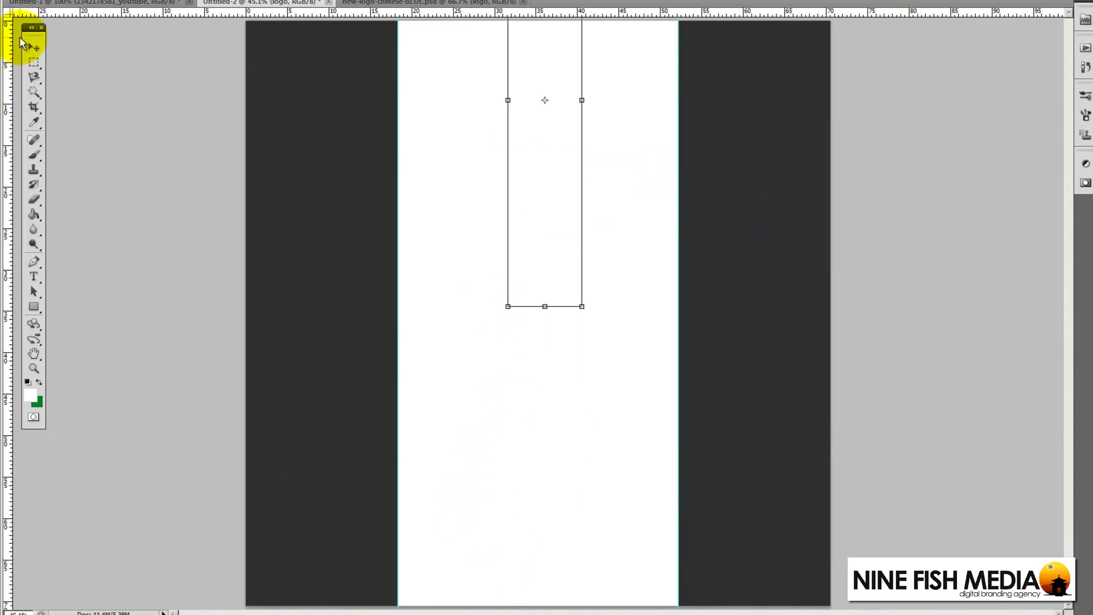
{"action": "left_click", "coordinate": [30, 46]}
{"action": "left_click", "coordinate": [558, 209]}
{"action": "left_click_drag", "start_coordinate": [531, 203], "coordinate": [365, 234]}
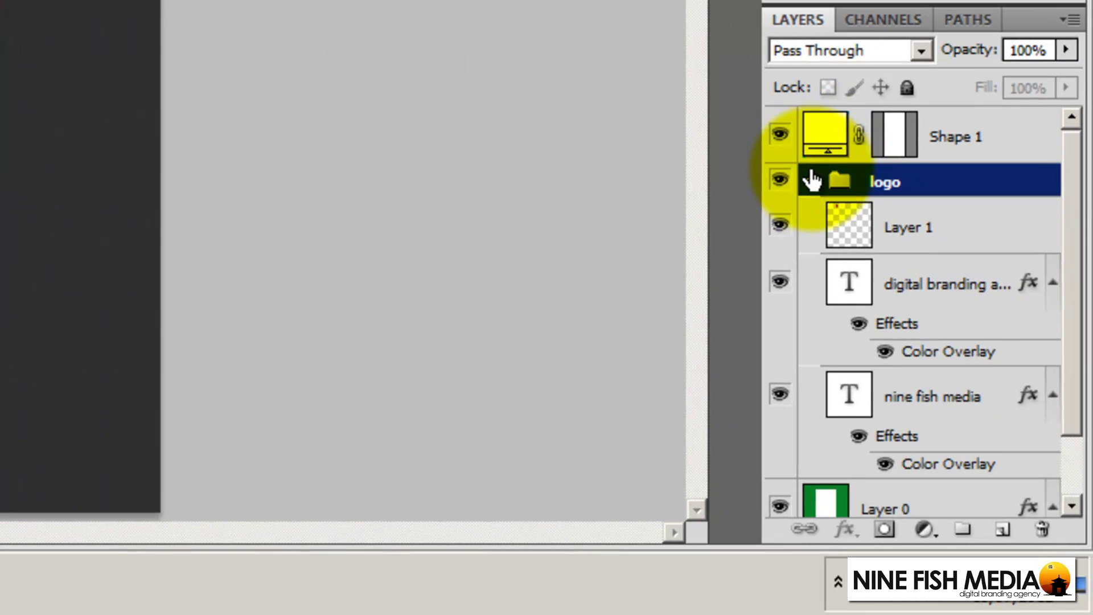
- Collapse the logo group, hide the Shape 1 layer, and set the web export to JPEG at High quality
{"action": "left_click", "coordinate": [811, 177]}
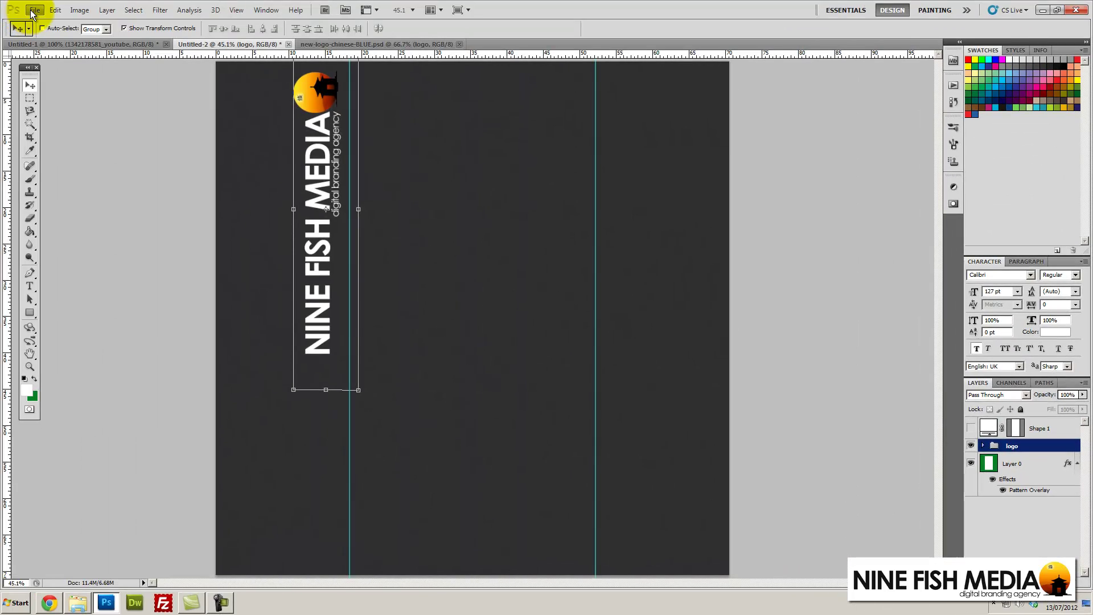
{"action": "left_click", "coordinate": [33, 10]}
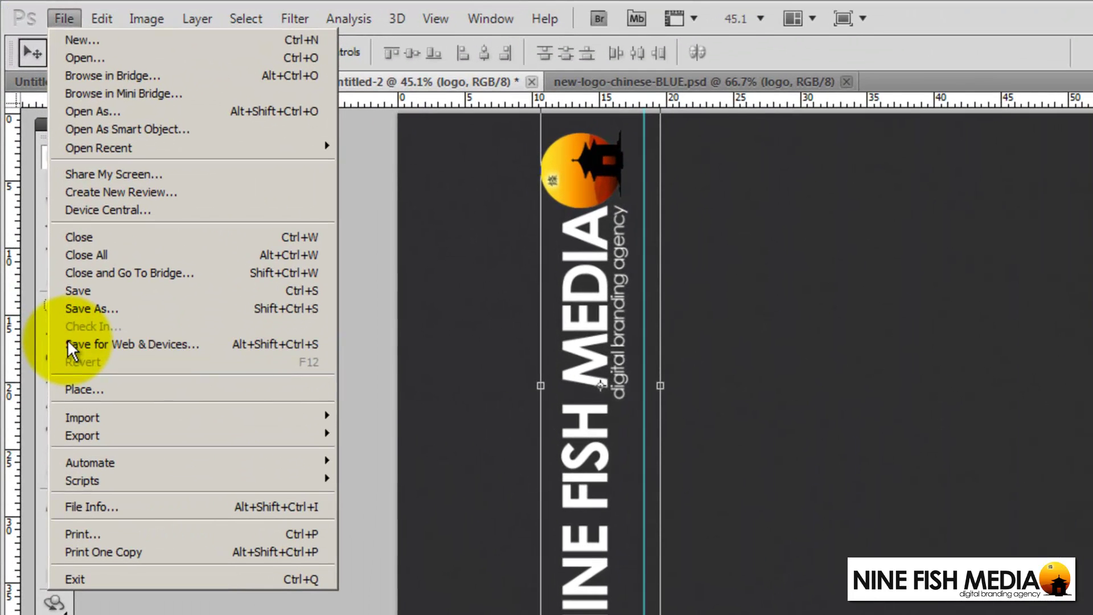
{"action": "left_click", "coordinate": [67, 339]}
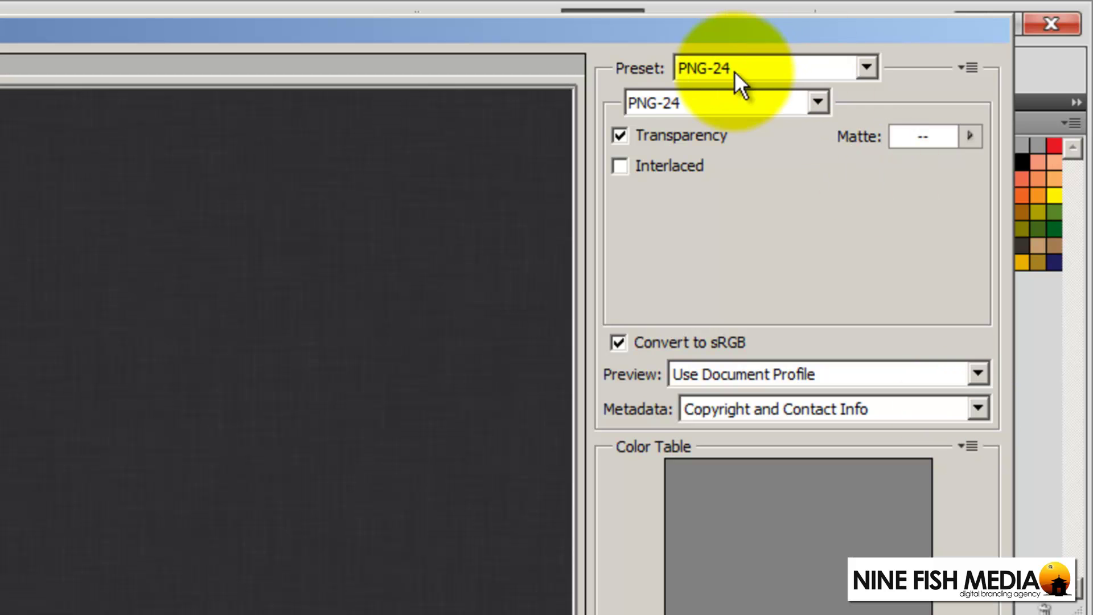
{"action": "left_click", "coordinate": [720, 108]}
{"action": "left_click", "coordinate": [714, 65]}
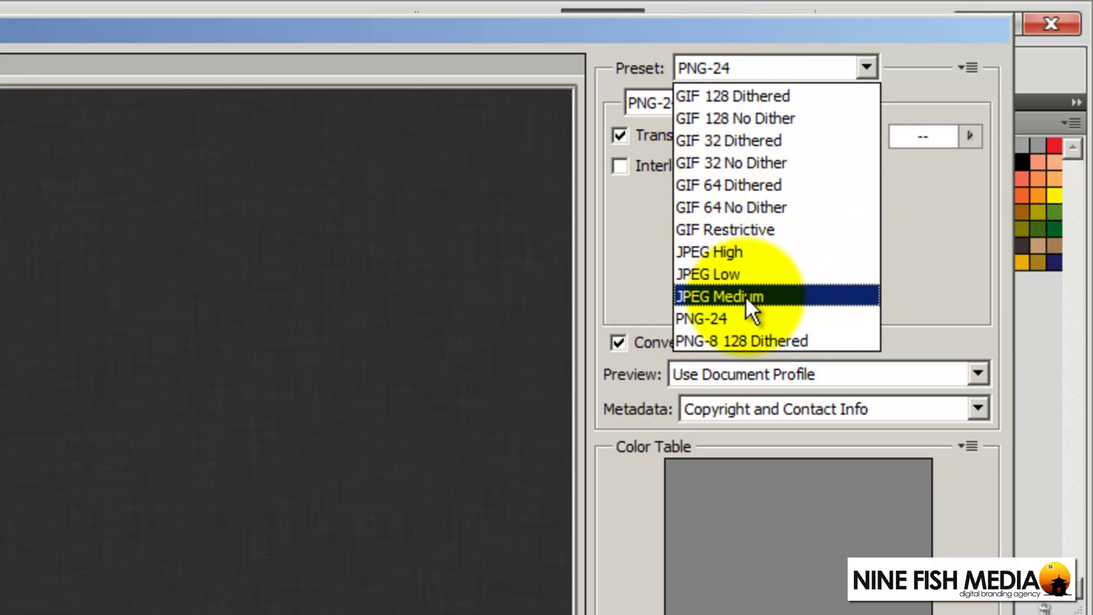
{"action": "left_click", "coordinate": [746, 296]}
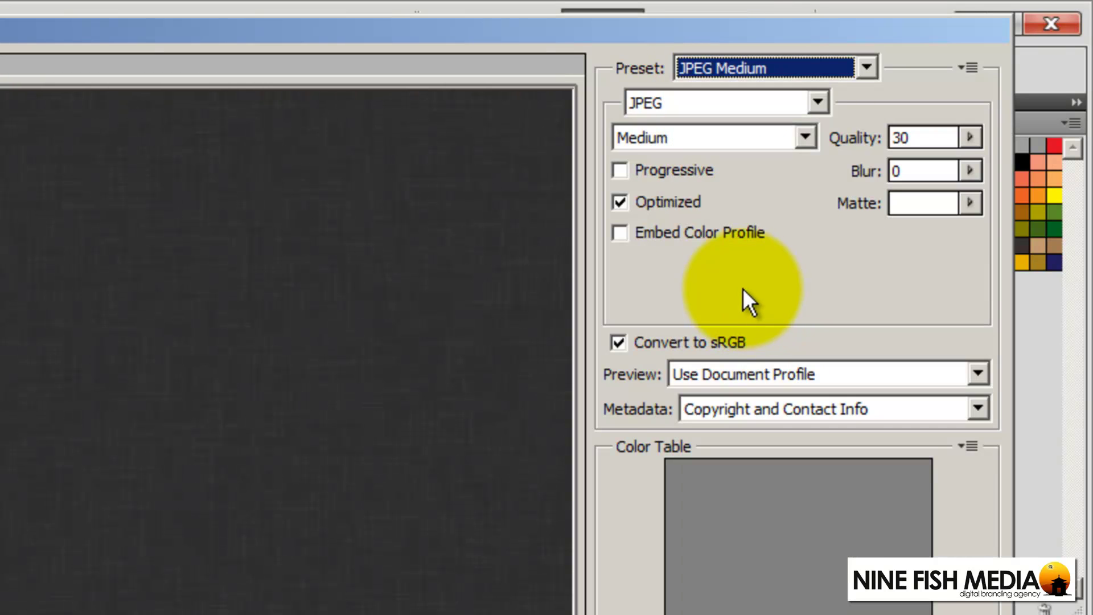
{"action": "left_click", "coordinate": [742, 140]}
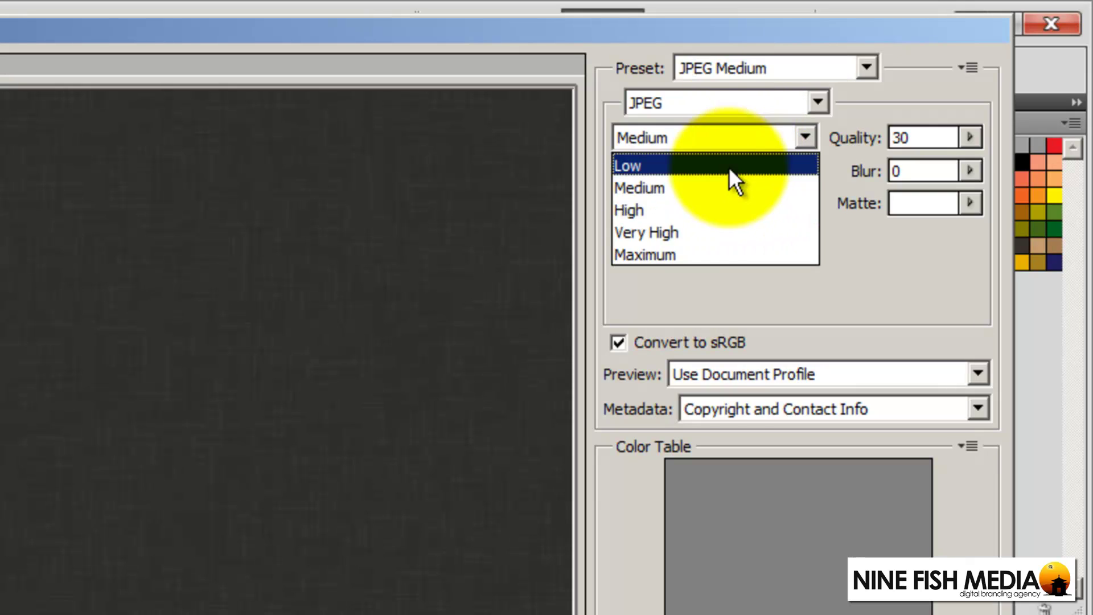
{"action": "left_click", "coordinate": [697, 210]}
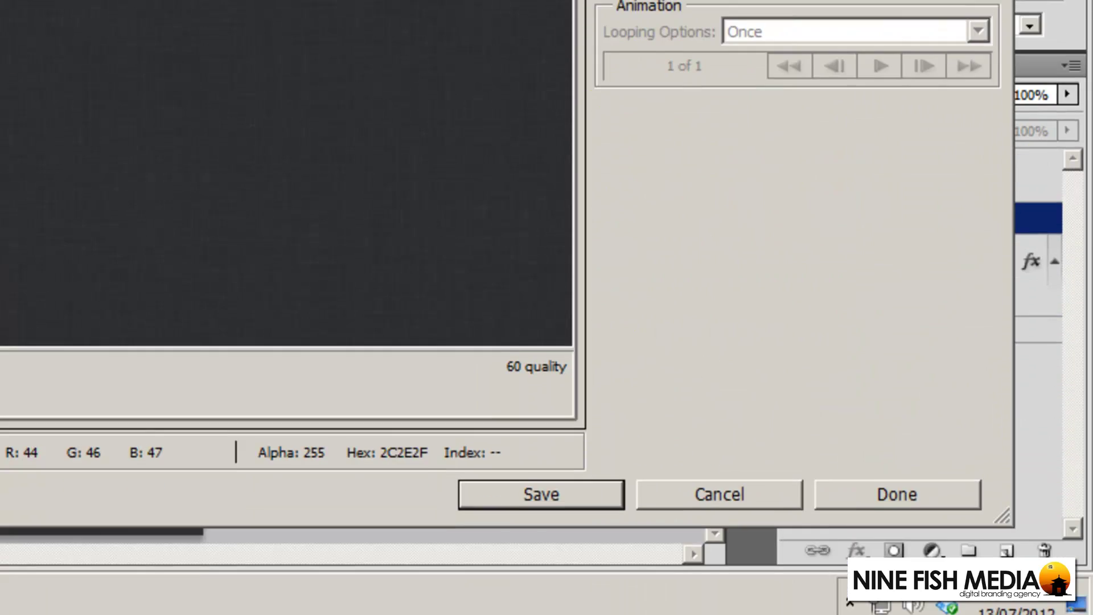
- Save the optimized JPEG to the Desktop under the name new-youtube-background
{"action": "left_click", "coordinate": [540, 495]}
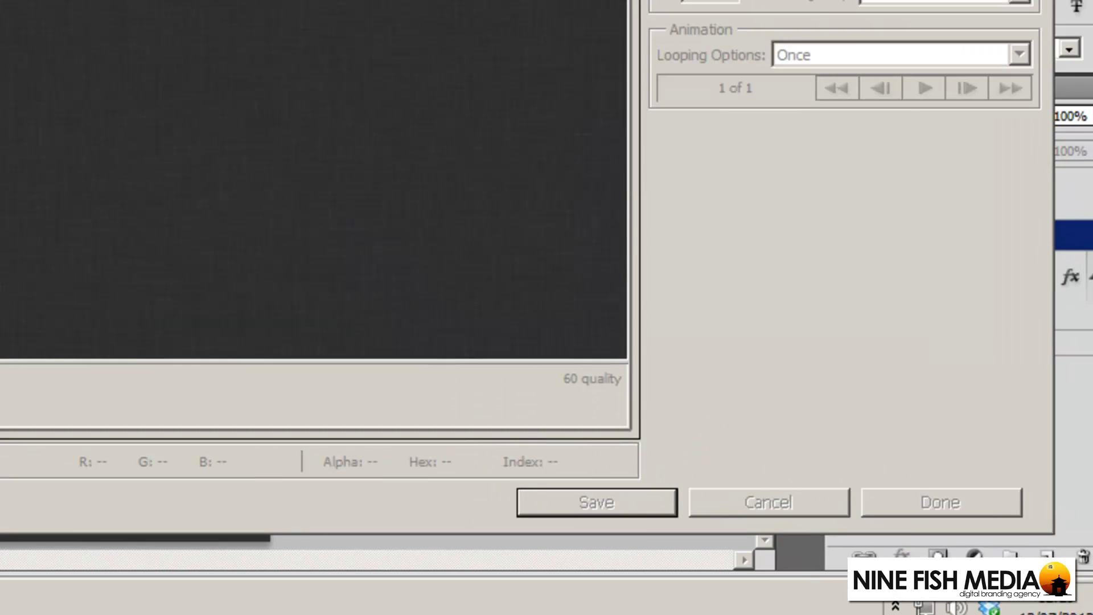
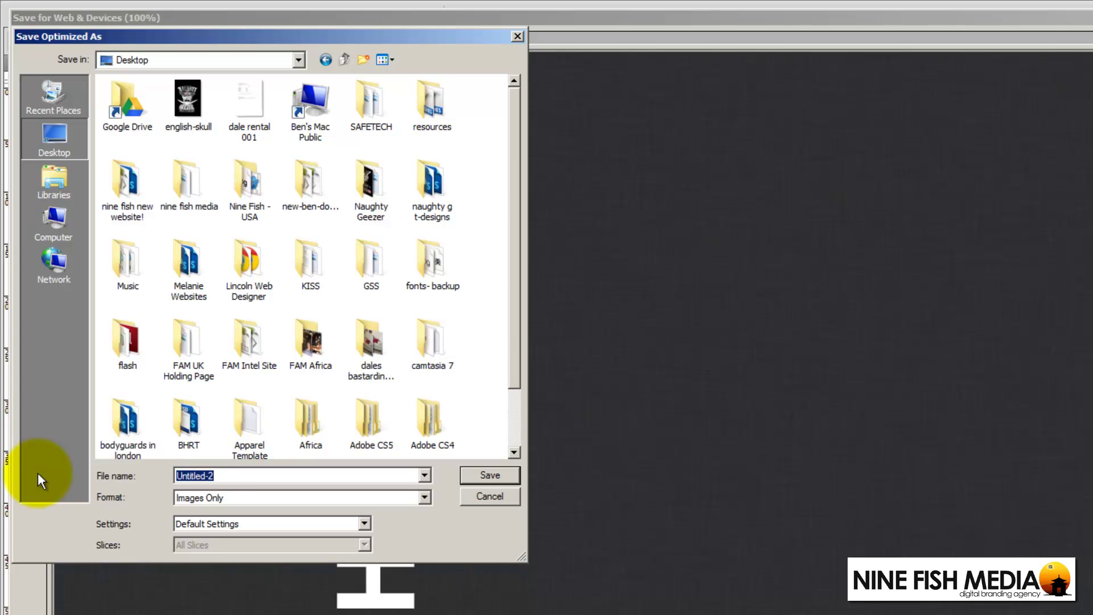
{"action": "type", "text": "tub"}
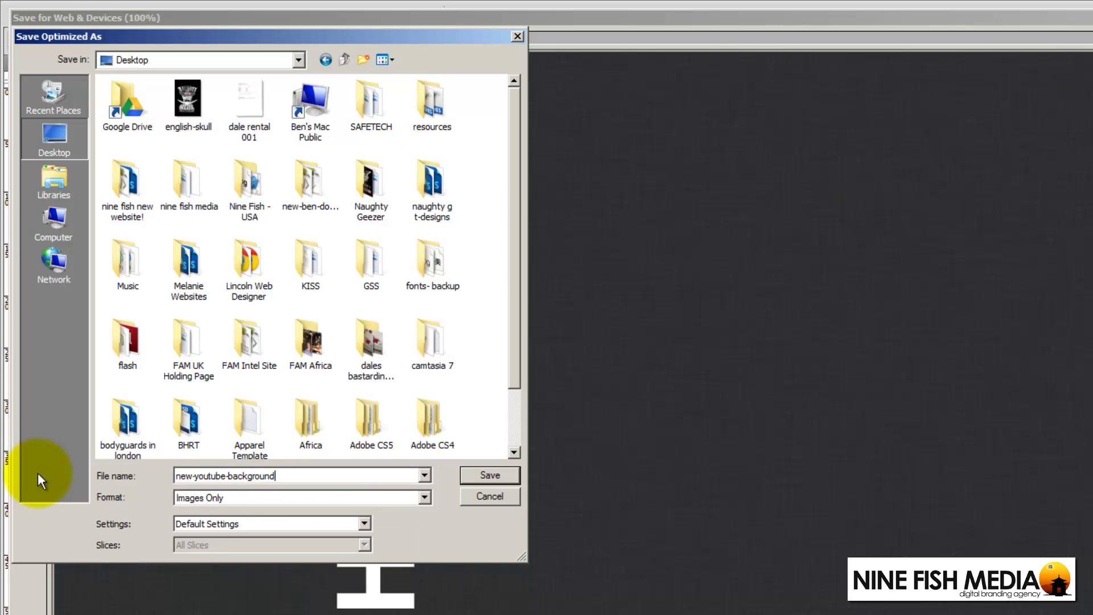
{"action": "type", "text": "e-background"}
{"action": "key", "text": "Return"}
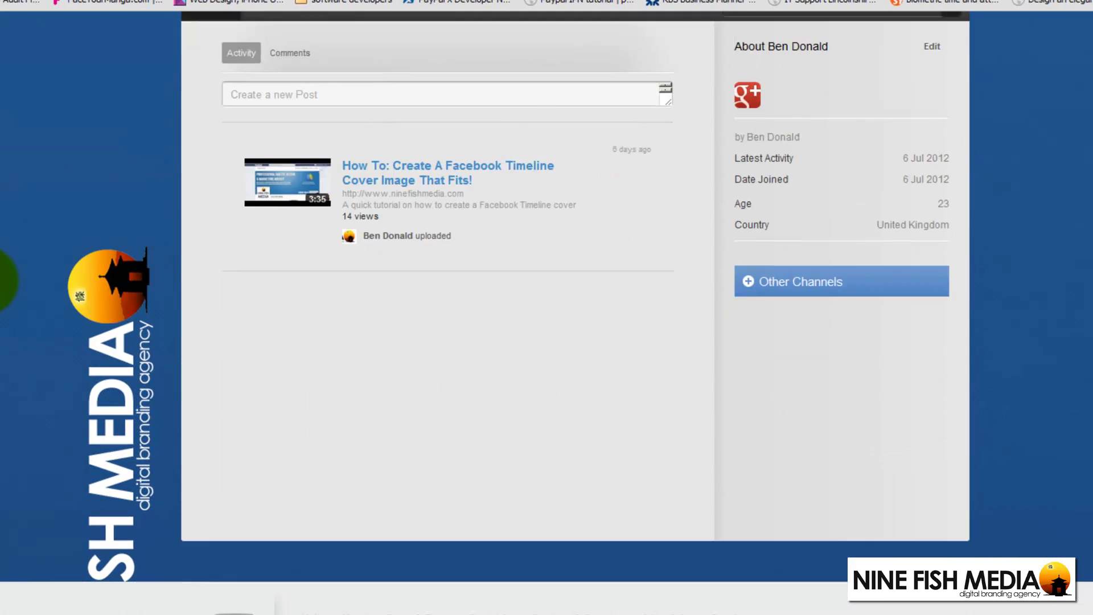
- On the YouTube channel page in Chrome, enter the channel settings and remove the existing background image
{"action": "scroll", "coordinate": [8, 280], "scroll_direction": "up", "scroll_amount": 4}
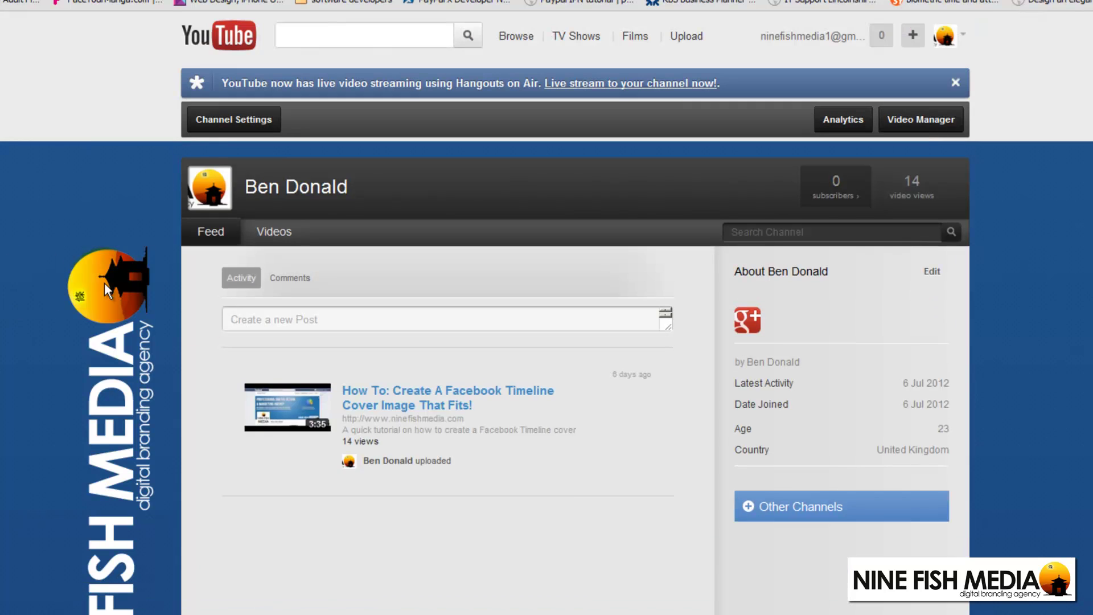
{"action": "left_click", "coordinate": [253, 130]}
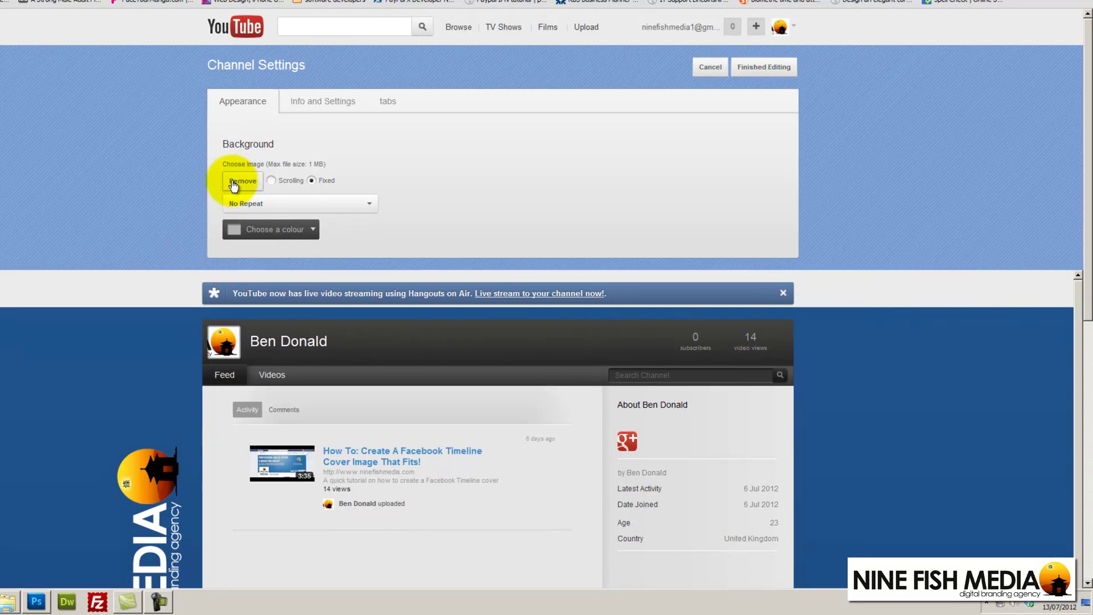
{"action": "left_click", "coordinate": [239, 182]}
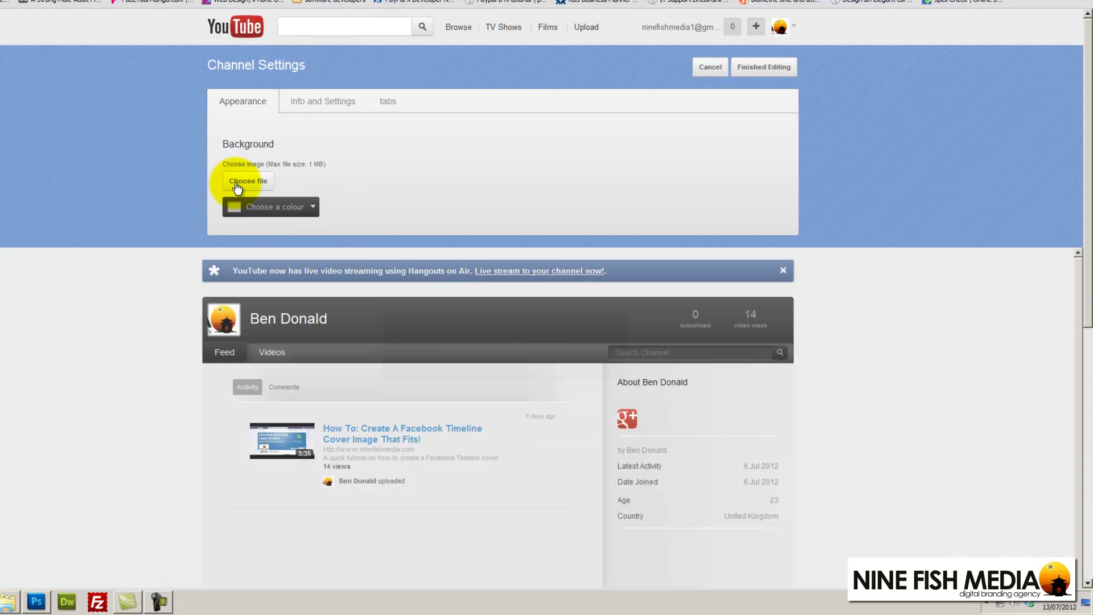
- Upload the new-youtube-background JPEG from the Desktop as the channel background and review the logo's size and position in the preview
{"action": "left_click", "coordinate": [248, 181]}
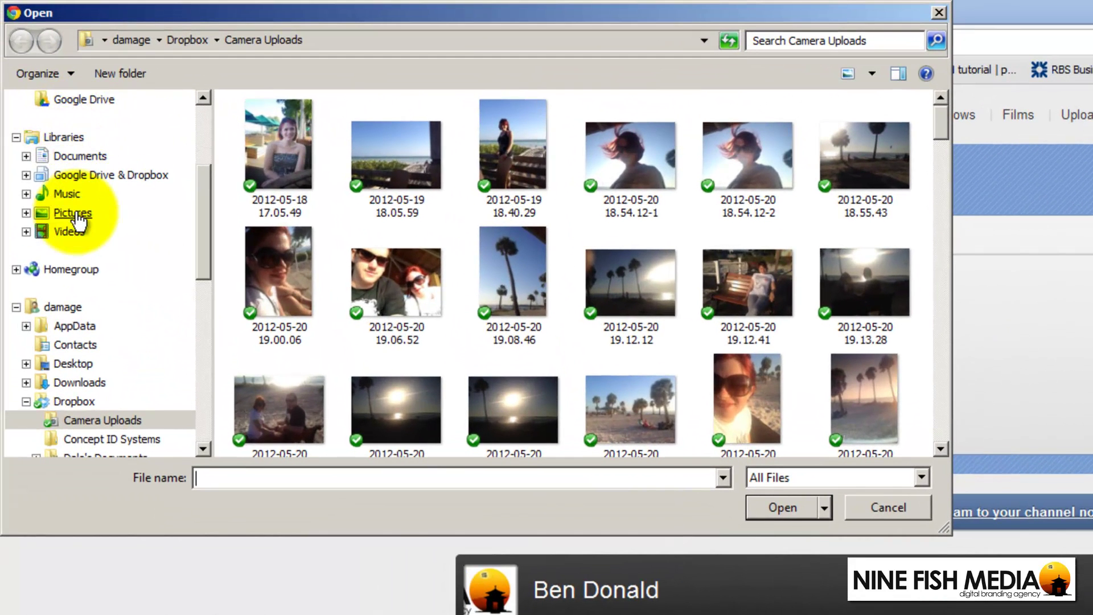
{"action": "left_click_drag", "start_coordinate": [203, 237], "coordinate": [203, 139]}
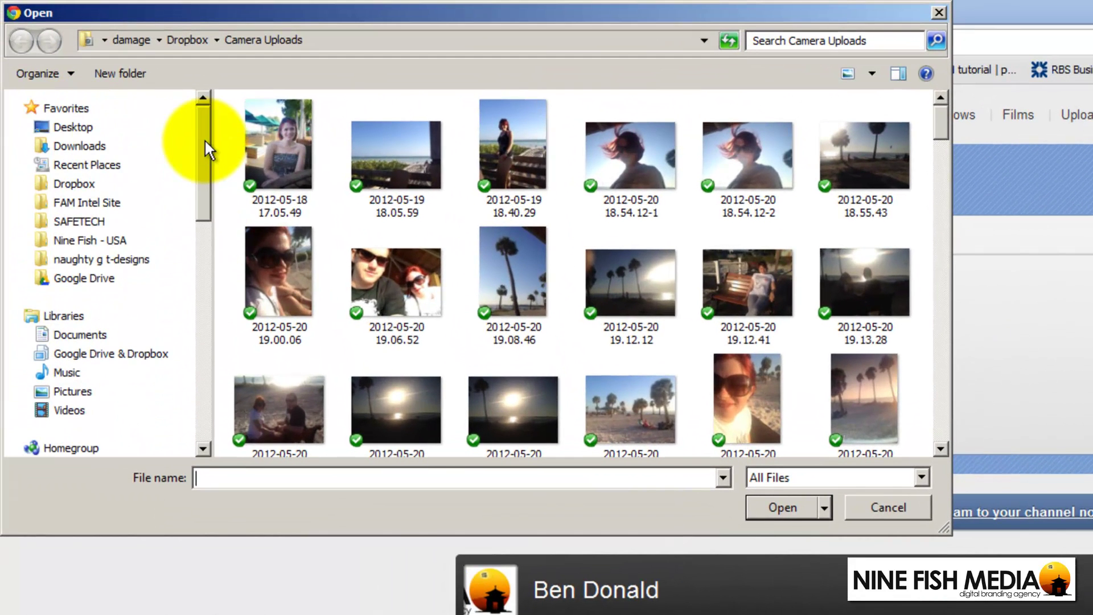
{"action": "left_click", "coordinate": [76, 128]}
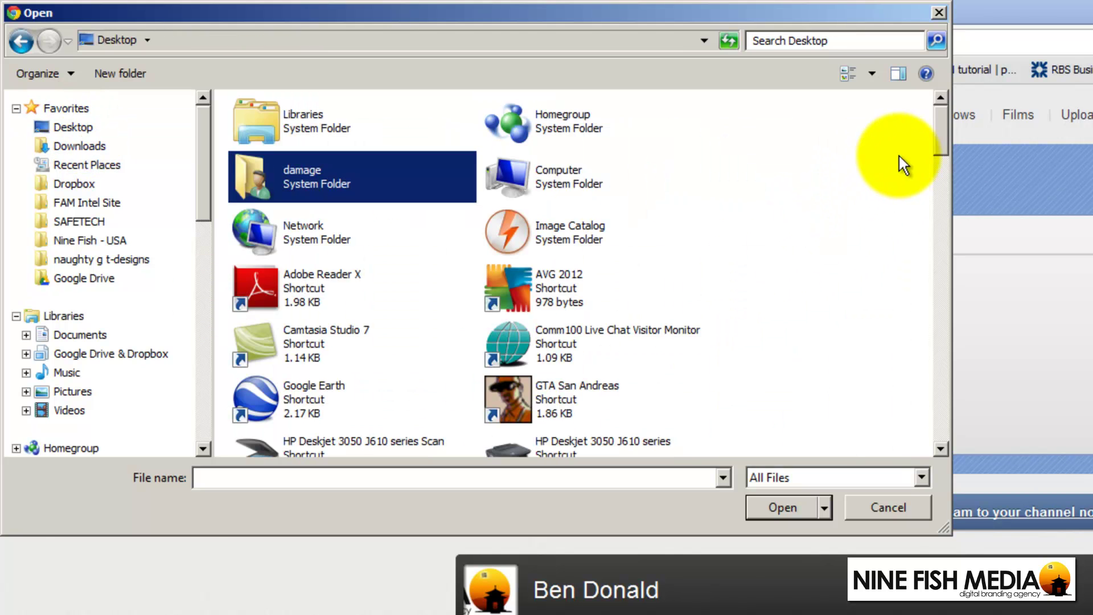
{"action": "left_click_drag", "start_coordinate": [941, 134], "coordinate": [941, 401]}
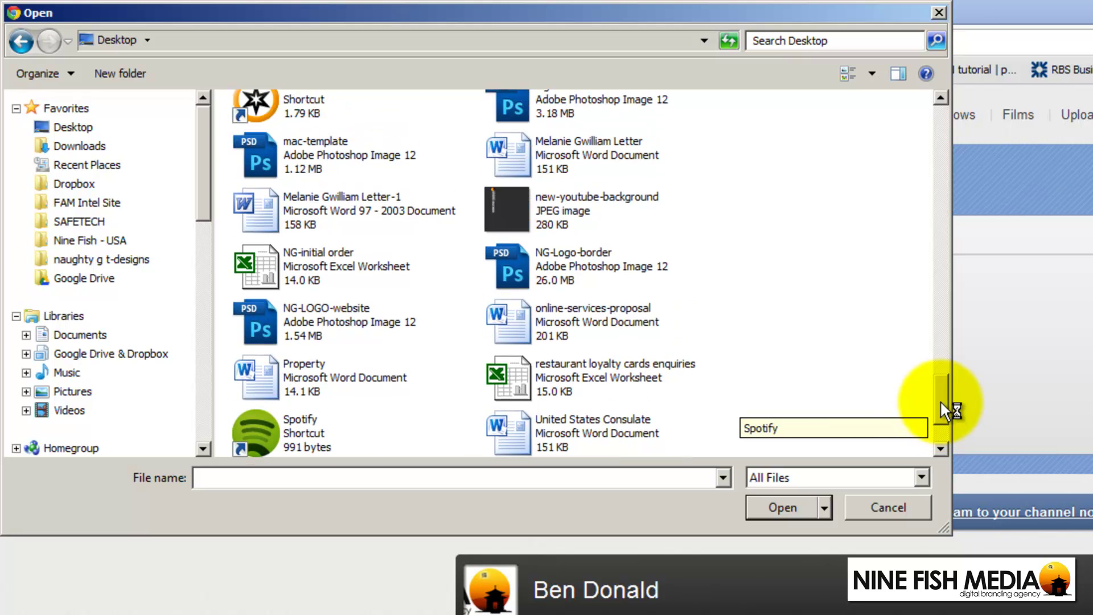
{"action": "left_click", "coordinate": [518, 216]}
{"action": "left_click", "coordinate": [779, 509]}
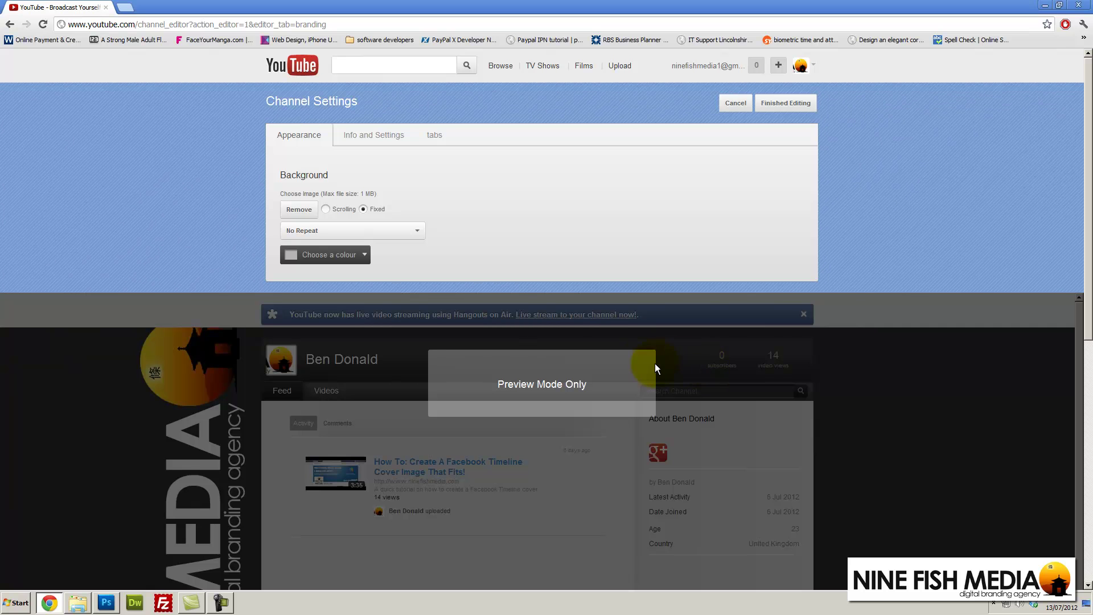
{"action": "scroll", "coordinate": [285, 353], "scroll_direction": "down", "scroll_amount": 5}
{"action": "scroll", "coordinate": [284, 349], "scroll_direction": "up", "scroll_amount": 4}
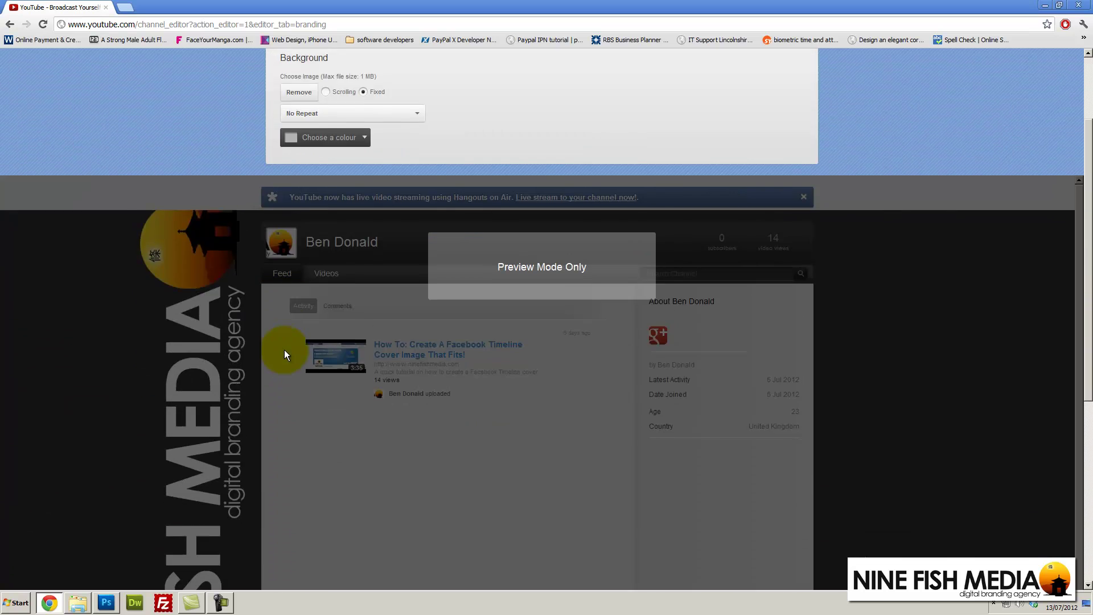
{"action": "scroll", "coordinate": [251, 273], "scroll_direction": "down", "scroll_amount": 5}
{"action": "scroll", "coordinate": [283, 276], "scroll_direction": "up", "scroll_amount": 4}
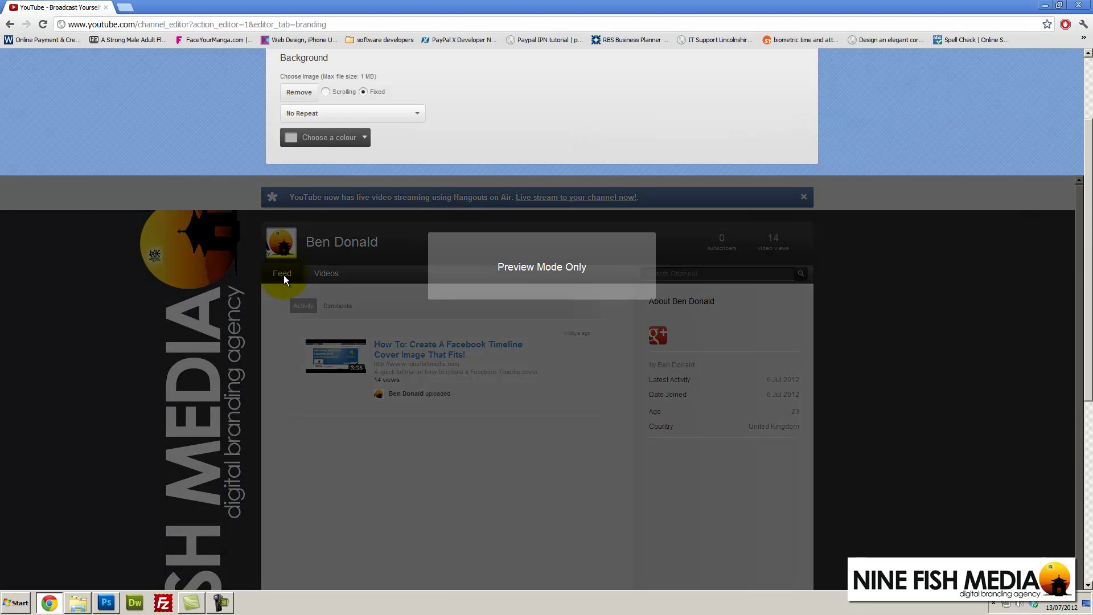
{"action": "scroll", "coordinate": [286, 275], "scroll_direction": "down", "scroll_amount": 3}
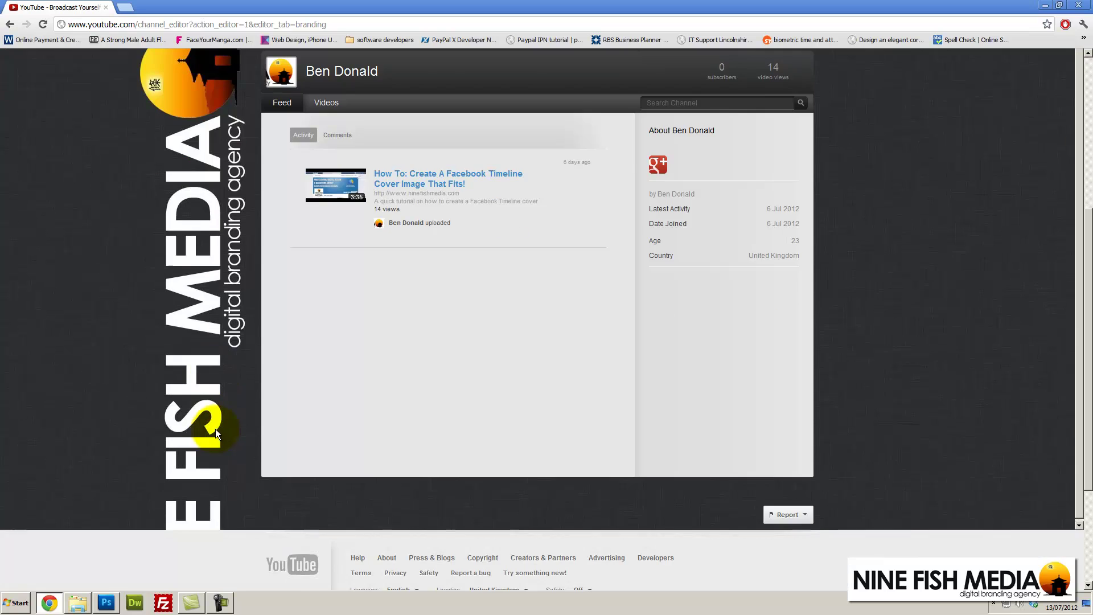
- Switch to Photoshop and scale the logo group down proportionally to about 72%, applying the transformation
{"action": "left_click", "coordinate": [106, 602]}
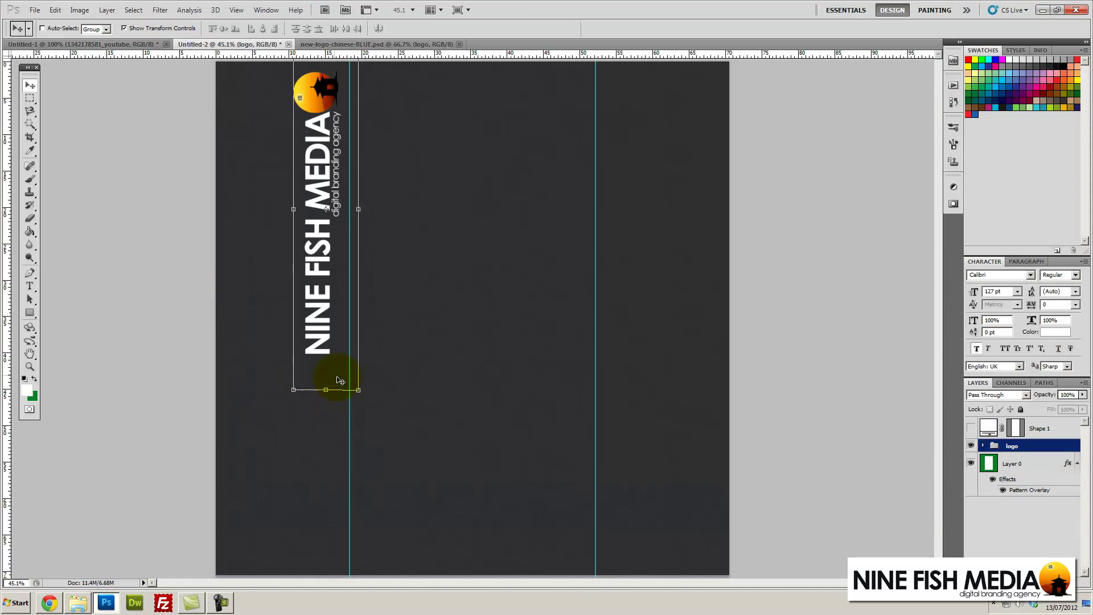
{"action": "left_click_drag", "start_coordinate": [357, 392], "coordinate": [341, 288]}
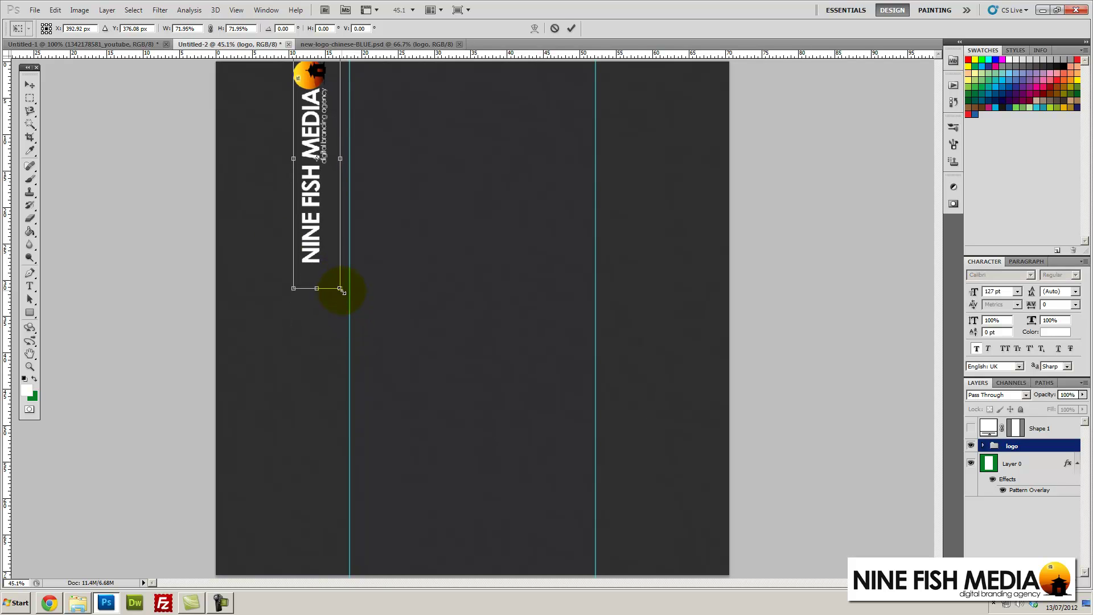
{"action": "left_click", "coordinate": [29, 85]}
{"action": "left_click", "coordinate": [491, 228]}
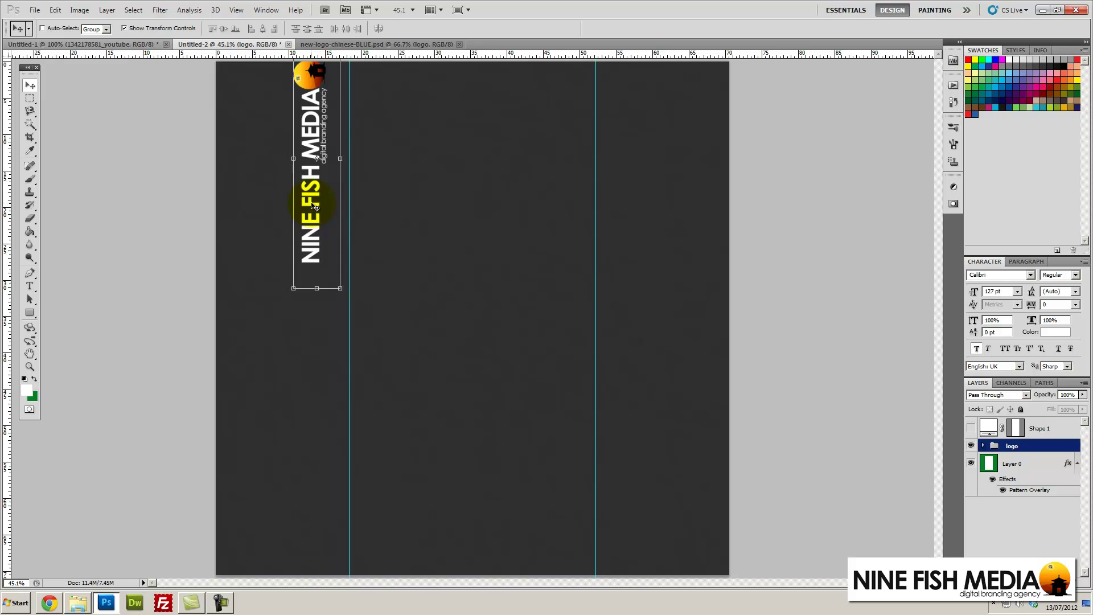
- Compare with the channel preview in Chrome, and move the logo group down and right so its bounding box meets the left guide
{"action": "key", "text": "alt+Tab"}
{"action": "scroll", "coordinate": [312, 211], "scroll_direction": "up", "scroll_amount": 2}
{"action": "scroll", "coordinate": [312, 214], "scroll_direction": "down", "scroll_amount": 2}
{"action": "key", "text": "alt+Tab"}
{"action": "left_click_drag", "start_coordinate": [312, 214], "coordinate": [322, 249]}
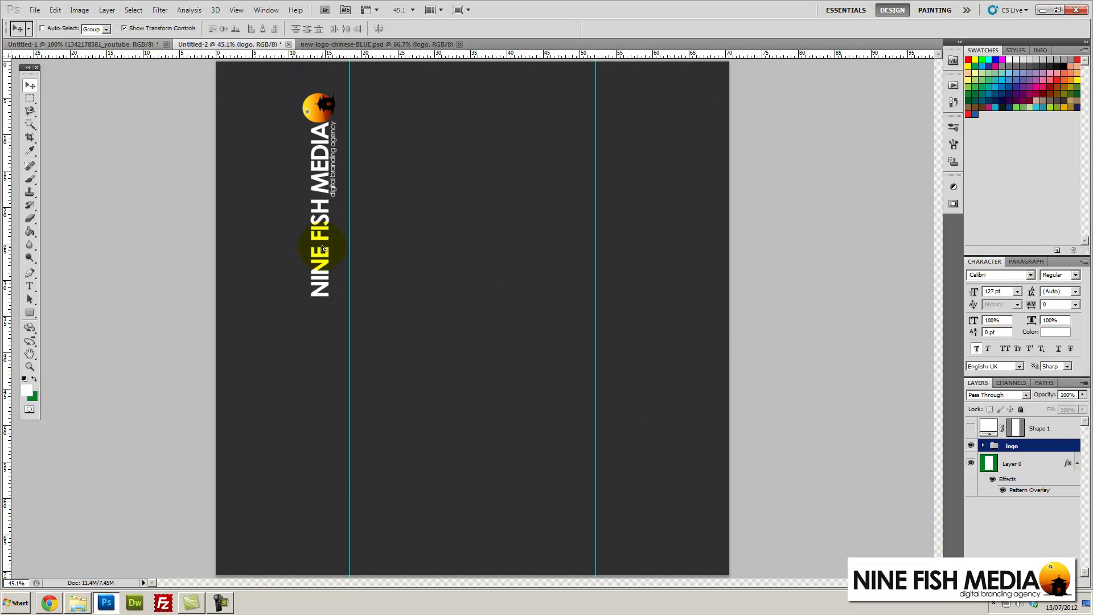
- Crop off the bottom of the canvas, keeping the full 2000 px width and about 1697 px of height
{"action": "left_click", "coordinate": [34, 11]}
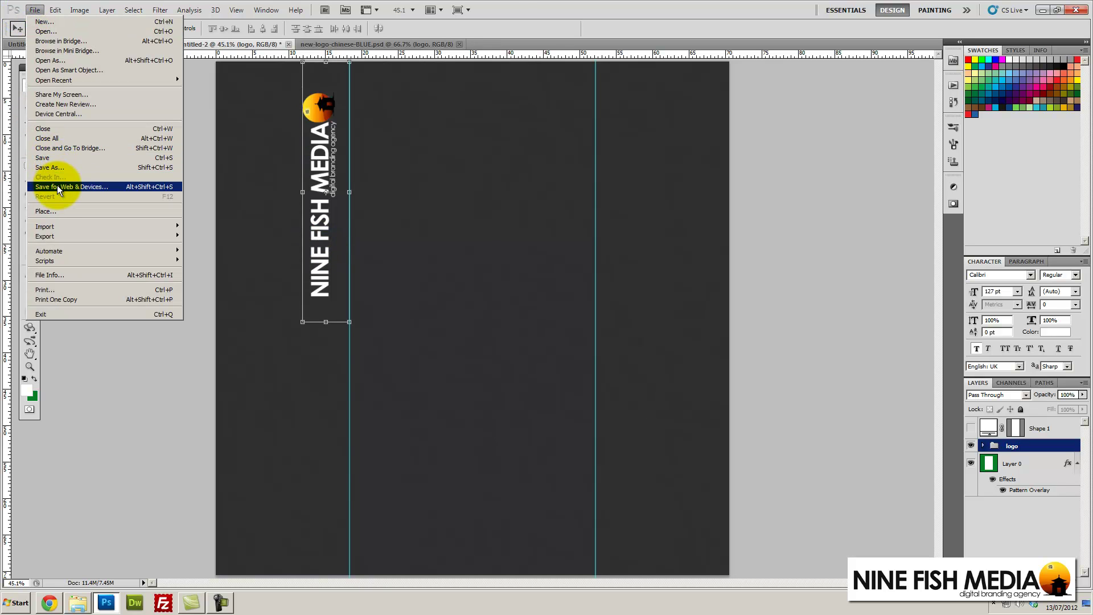
{"action": "left_click", "coordinate": [506, 6]}
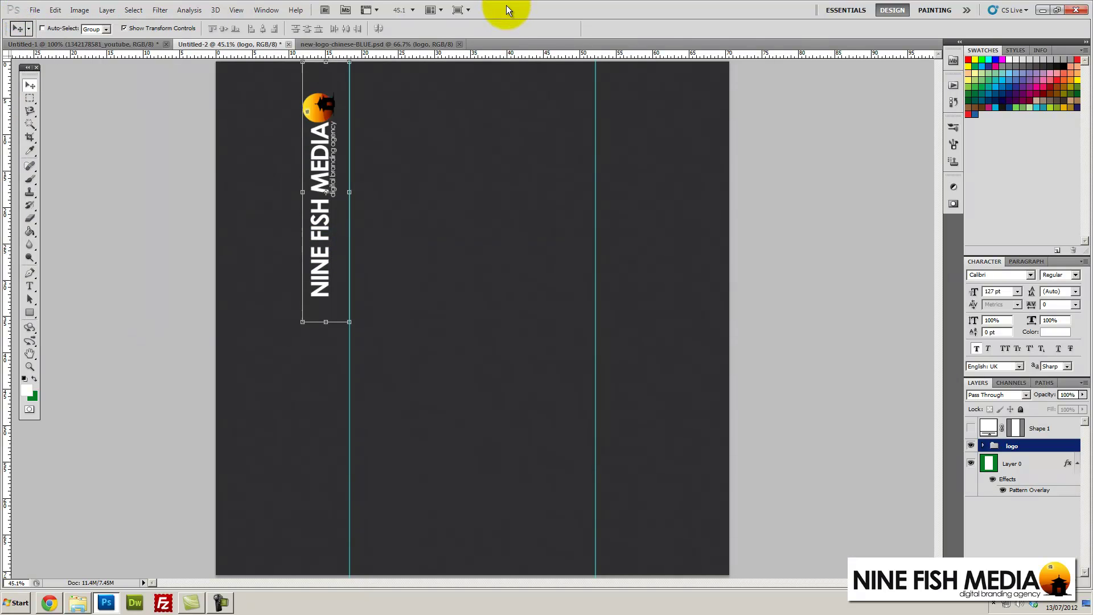
{"action": "left_click", "coordinate": [30, 138]}
{"action": "left_click_drag", "start_coordinate": [208, 61], "coordinate": [360, 167]}
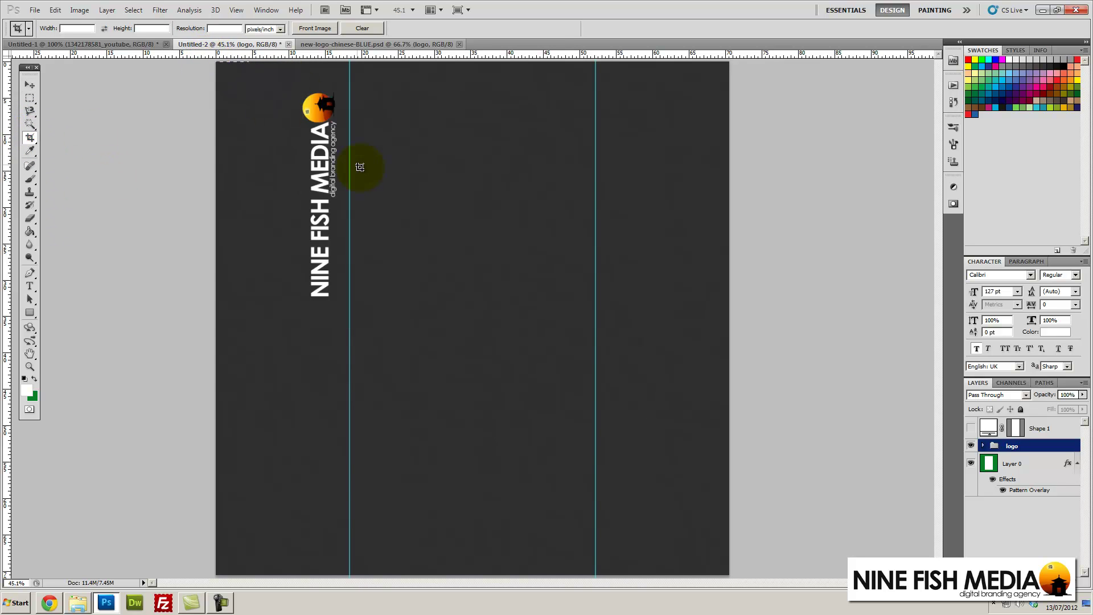
{"action": "left_click_drag", "start_coordinate": [610, 416], "coordinate": [736, 499]}
{"action": "key", "text": "Return"}
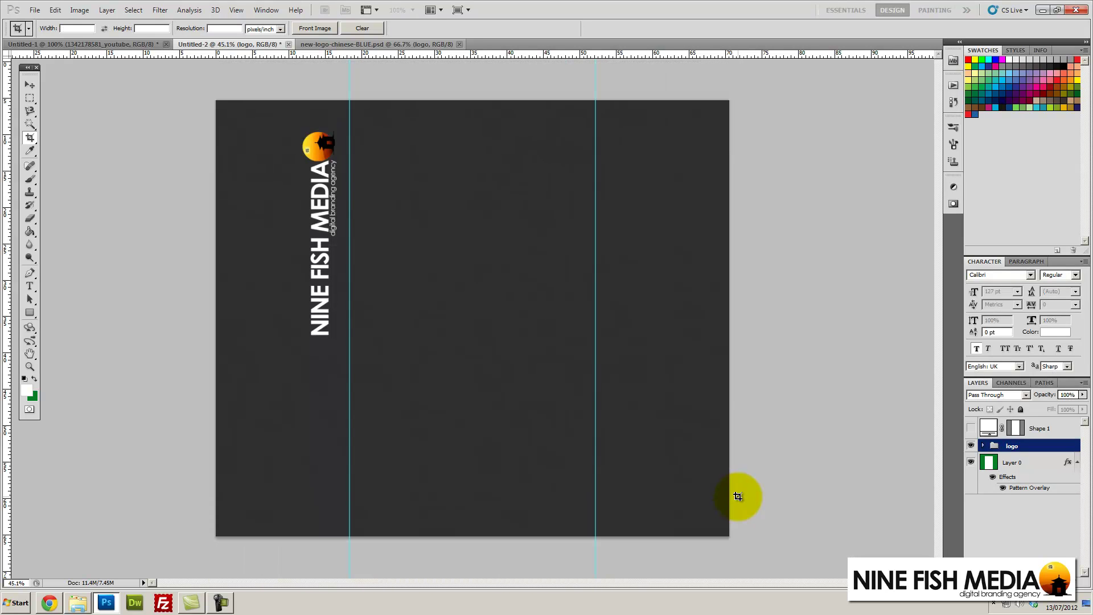
- Export the cropped background for the web as a High quality JPEG, replacing new-youtube-background.jpg on the Desktop
{"action": "left_click", "coordinate": [35, 10]}
{"action": "left_click", "coordinate": [60, 181]}
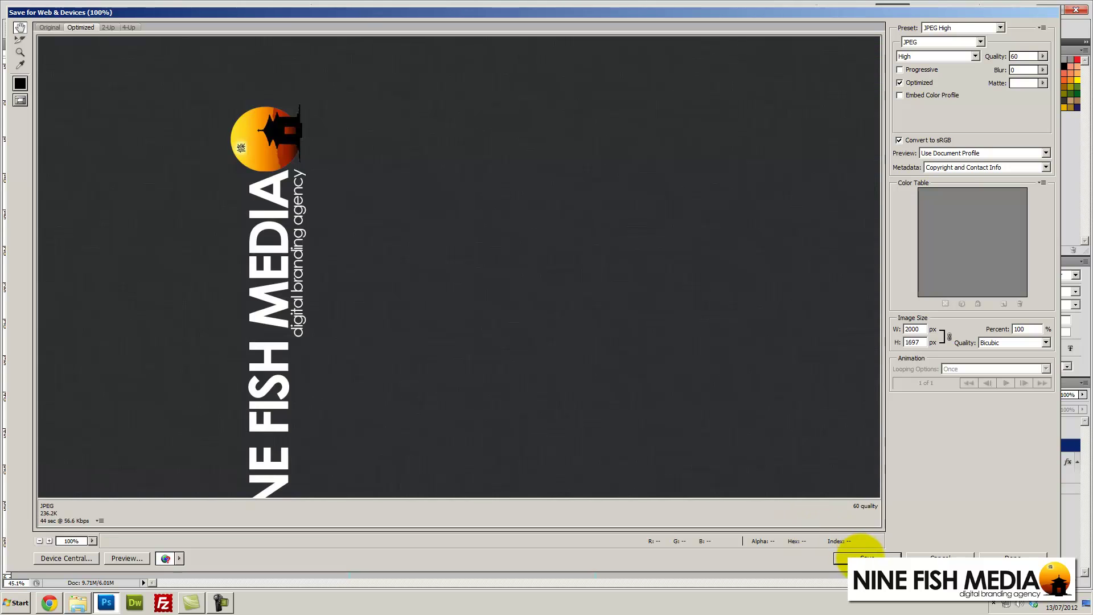
{"action": "left_click", "coordinate": [843, 558]}
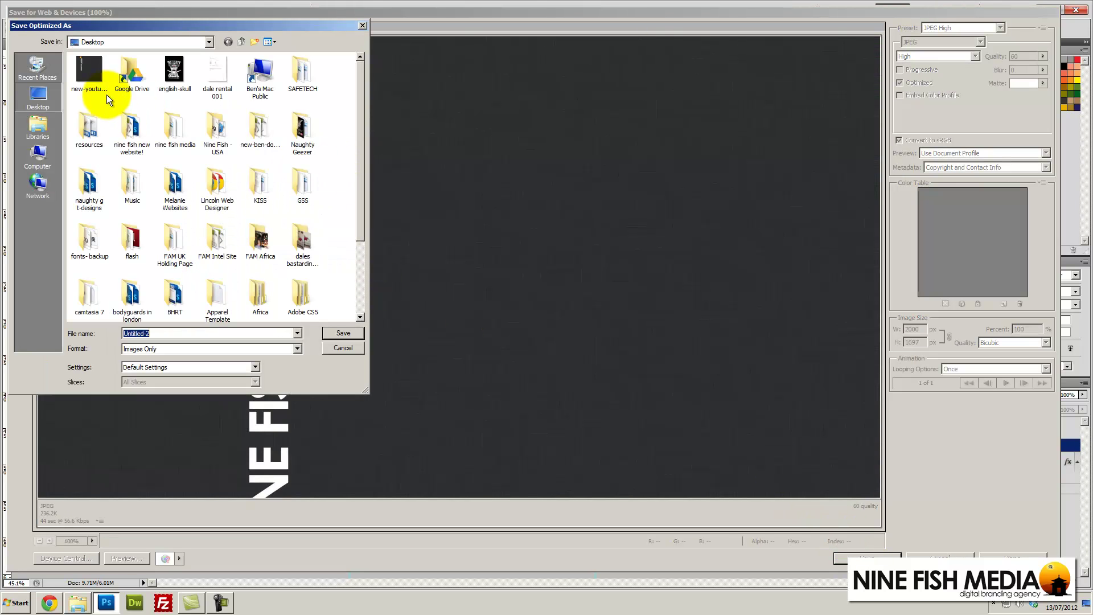
{"action": "left_click", "coordinate": [329, 333]}
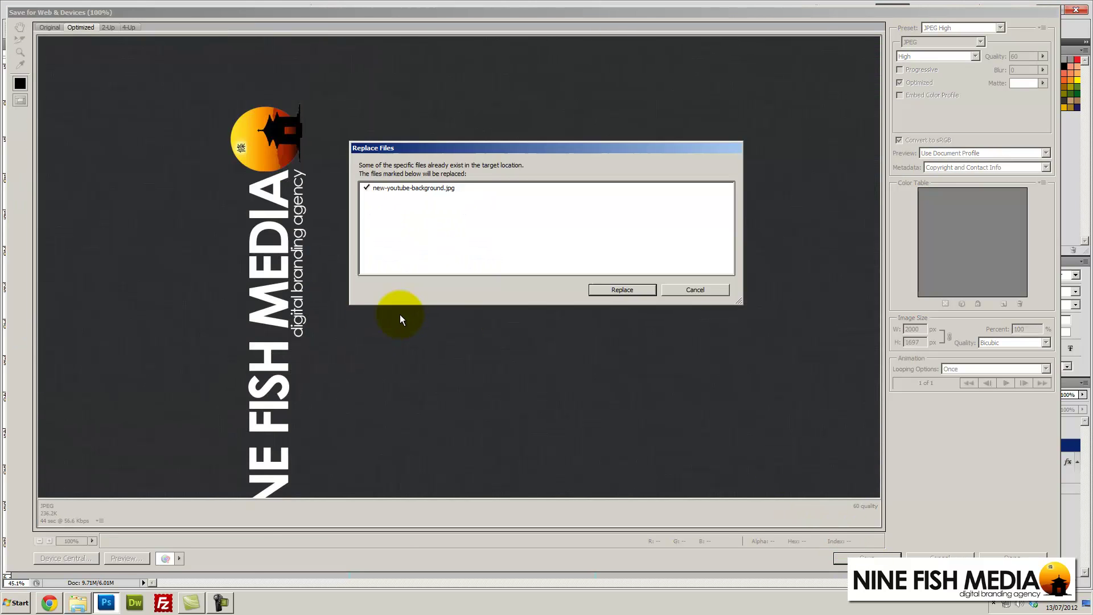
{"action": "left_click", "coordinate": [650, 293]}
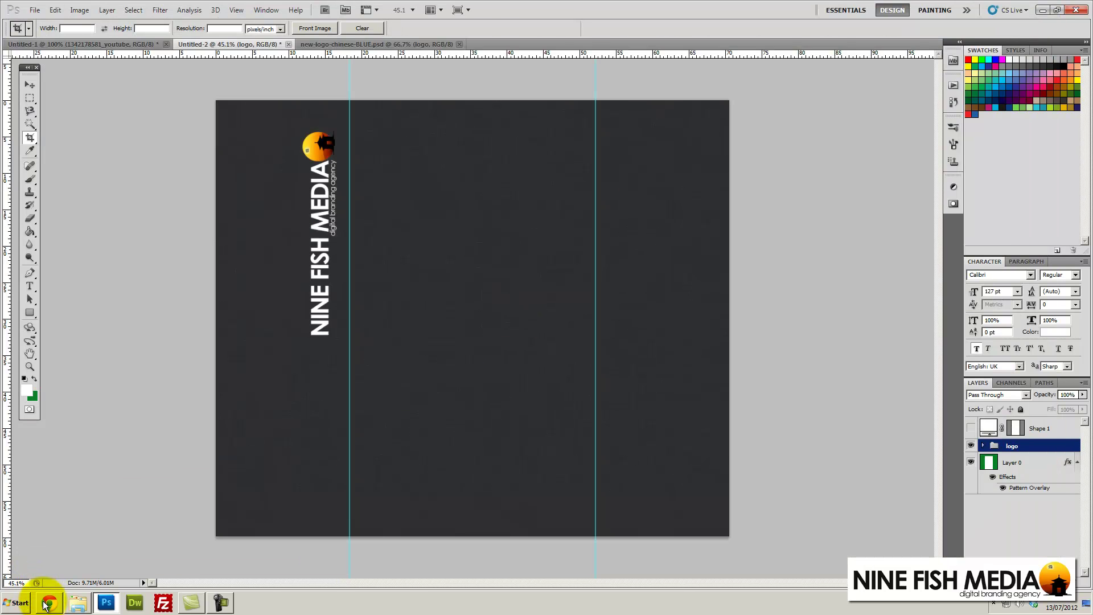
- Switch to Chrome, remove the current channel background and try to upload the re-exported new-youtube-background JPEG from the Desktop
{"action": "left_click", "coordinate": [48, 605]}
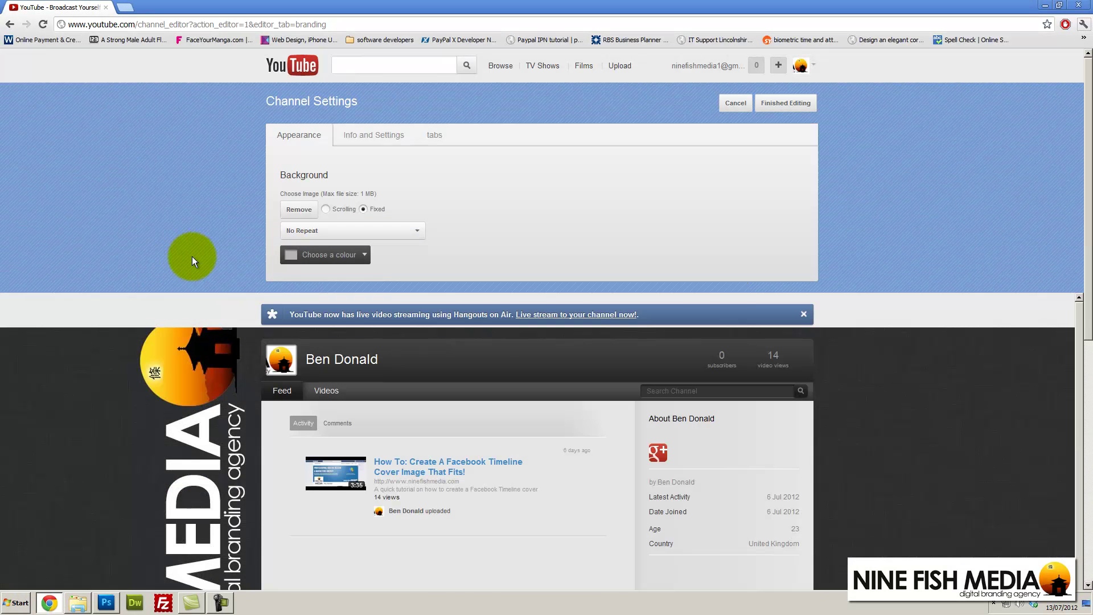
{"action": "left_click", "coordinate": [282, 206]}
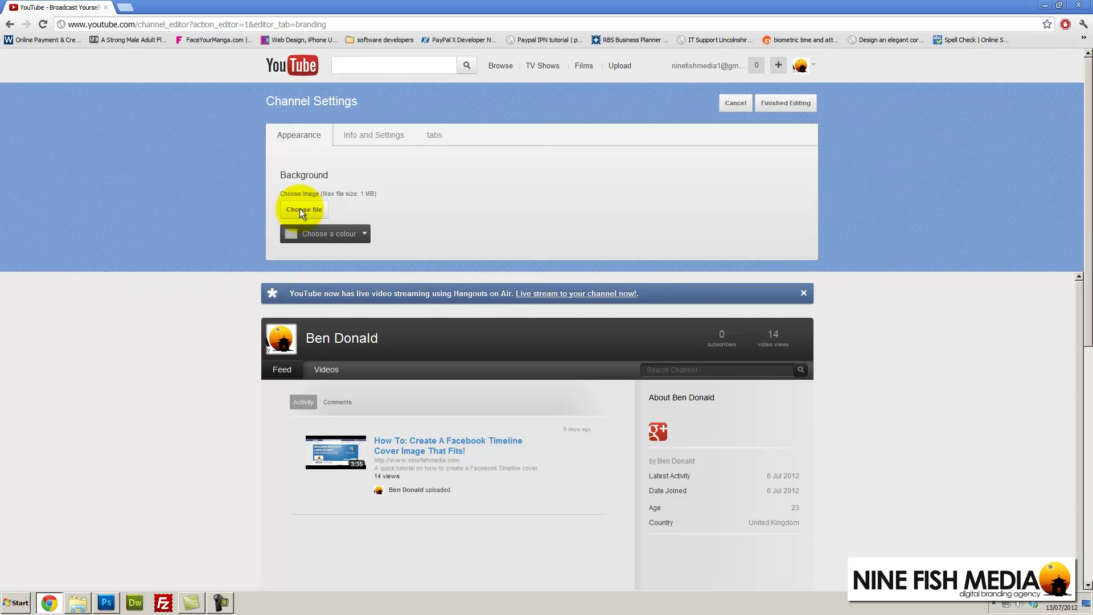
{"action": "left_click", "coordinate": [300, 208]}
{"action": "left_click_drag", "start_coordinate": [541, 66], "coordinate": [541, 252]}
{"action": "left_click", "coordinate": [310, 61]}
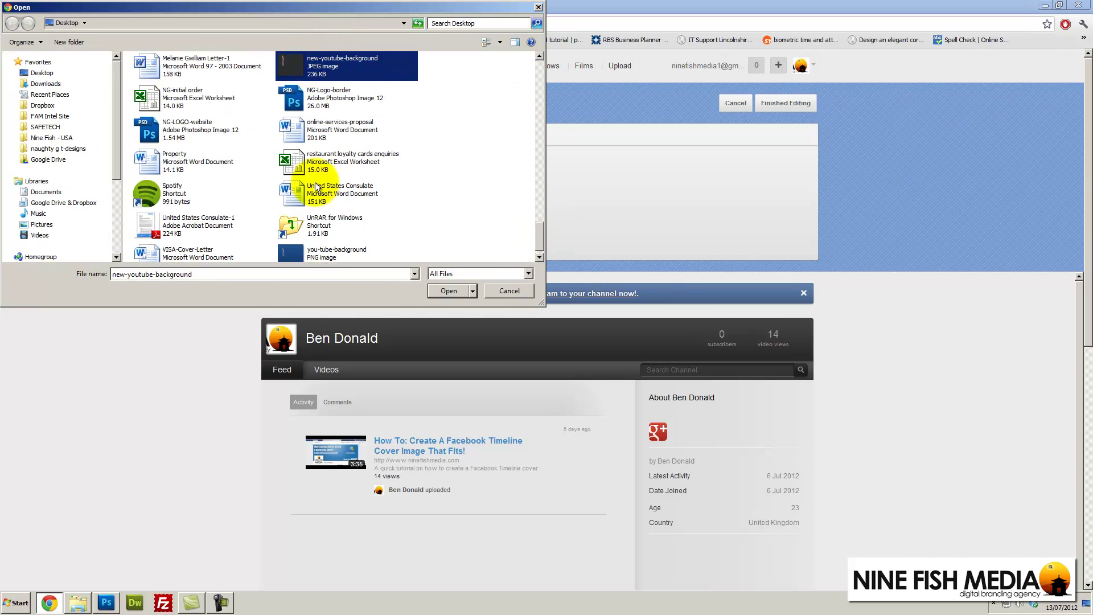
{"action": "left_click", "coordinate": [441, 289]}
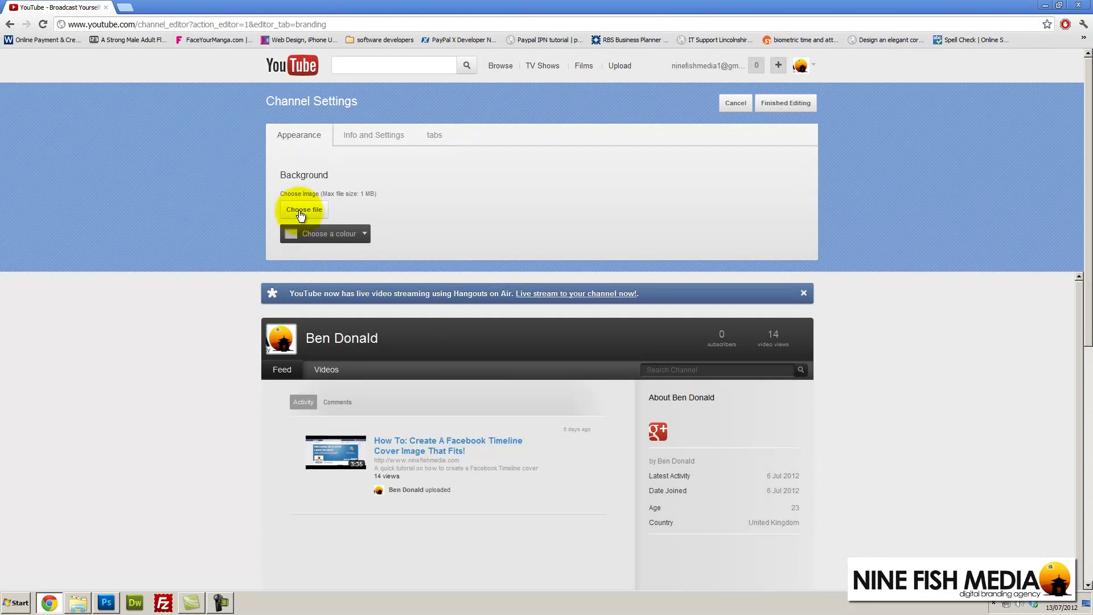
- Try again to upload new-youtube-background from the Desktop, and remove the background image that gets loaded
{"action": "left_click", "coordinate": [297, 212]}
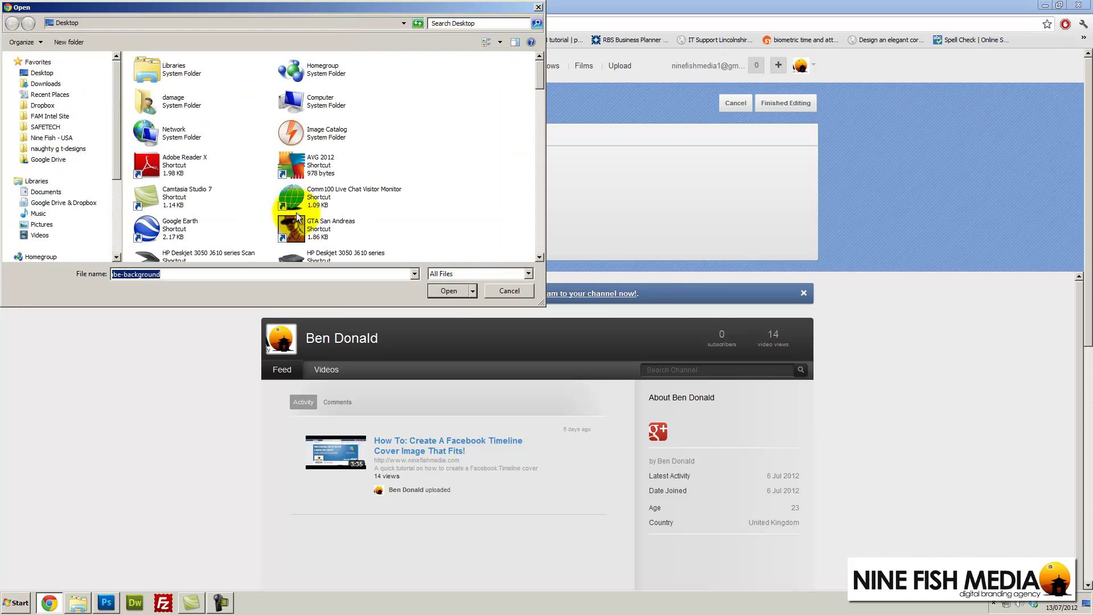
{"action": "left_click_drag", "start_coordinate": [539, 83], "coordinate": [535, 213]}
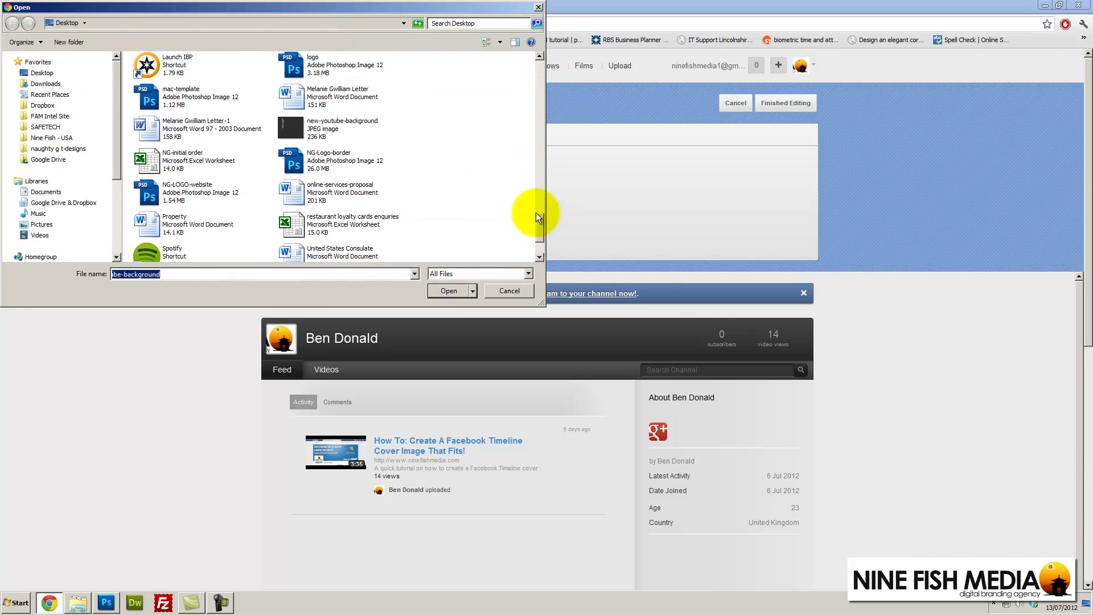
{"action": "double_click", "coordinate": [320, 129]}
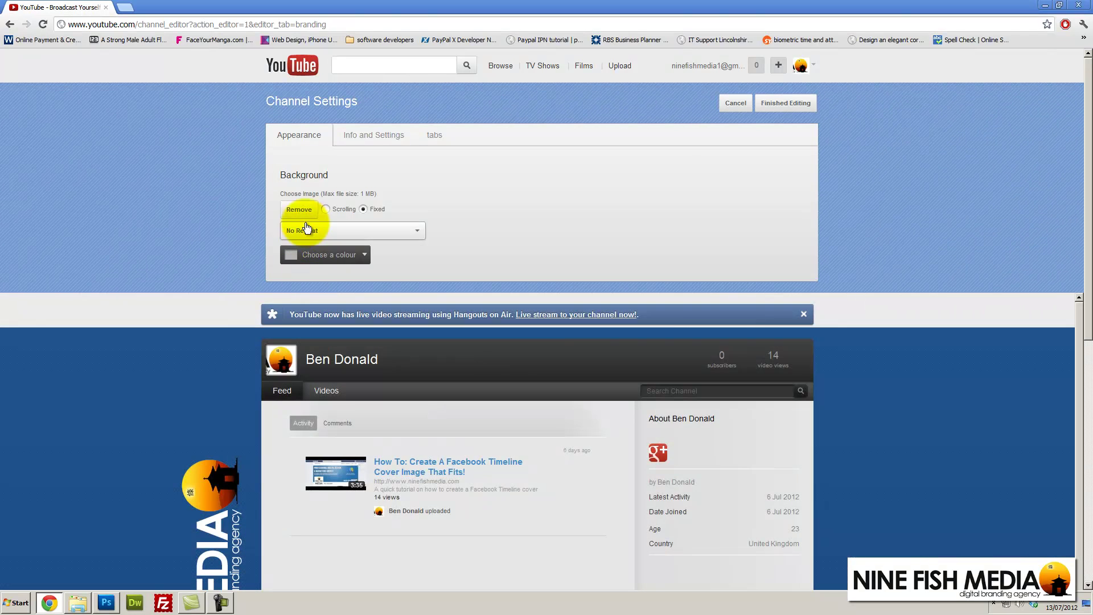
{"action": "left_click", "coordinate": [305, 211]}
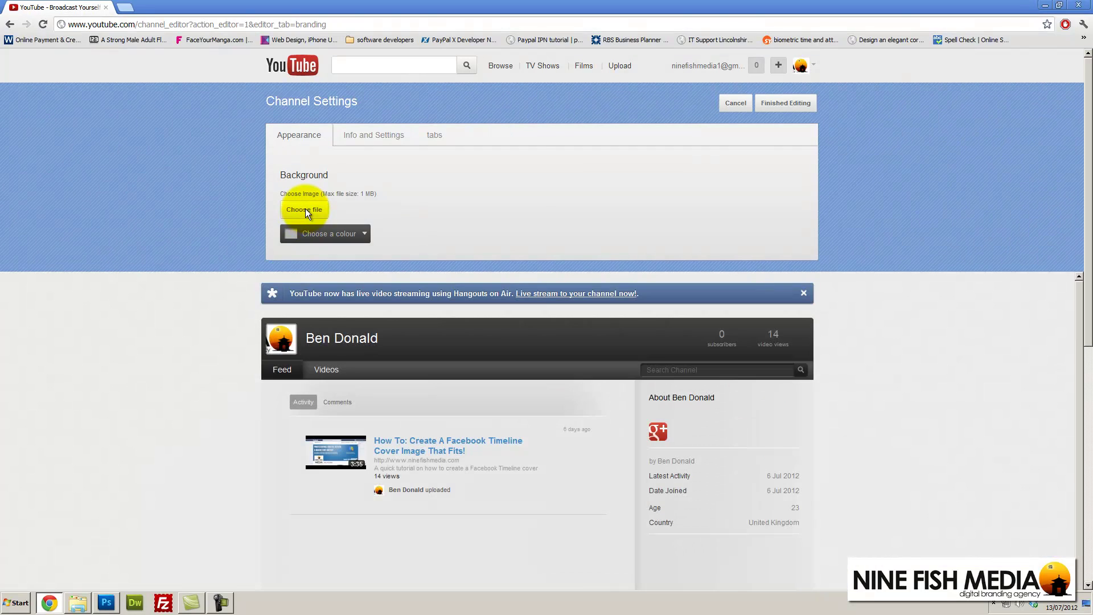
- Upload the new-youtube-background JPEG from the Desktop as the channel background and finish editing the channel settings
{"action": "left_click", "coordinate": [306, 211]}
{"action": "left_click_drag", "start_coordinate": [539, 84], "coordinate": [535, 236]}
{"action": "left_click", "coordinate": [279, 106]}
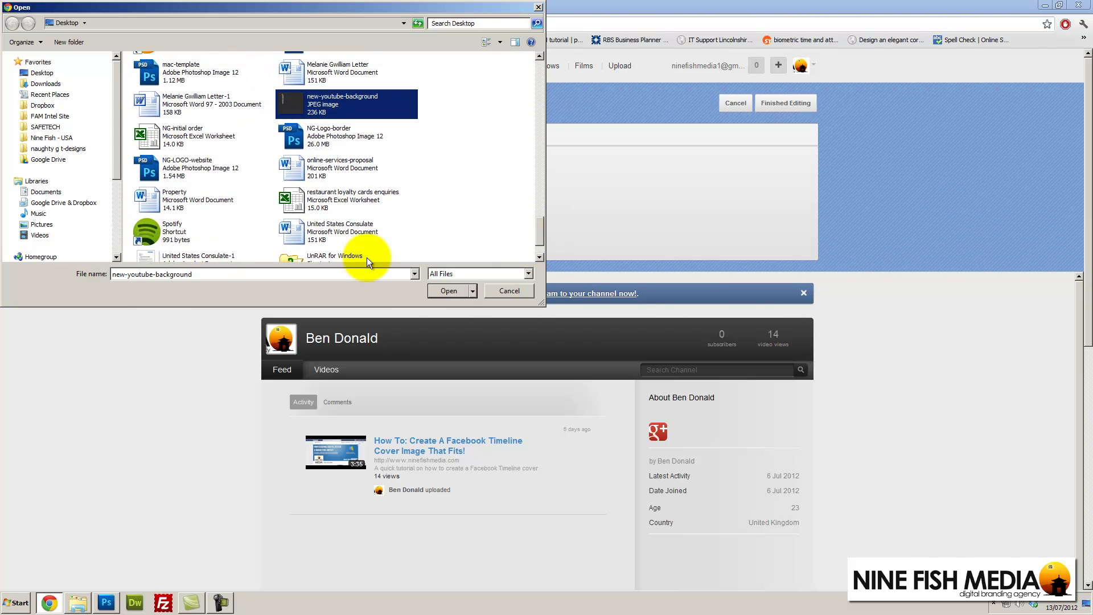
{"action": "left_click", "coordinate": [449, 291]}
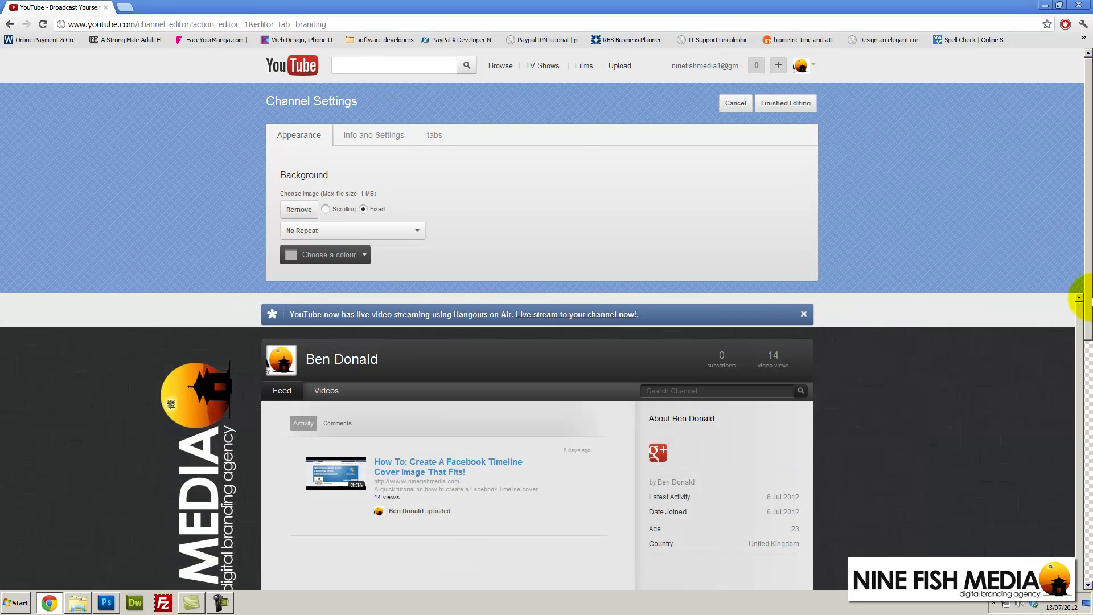
{"action": "mouse_move", "coordinate": [1088, 268]}
{"action": "left_mouse_down"}
{"action": "mouse_move", "coordinate": [1088, 434]}
{"action": "mouse_move", "coordinate": [1086, 283]}
{"action": "left_mouse_up"}
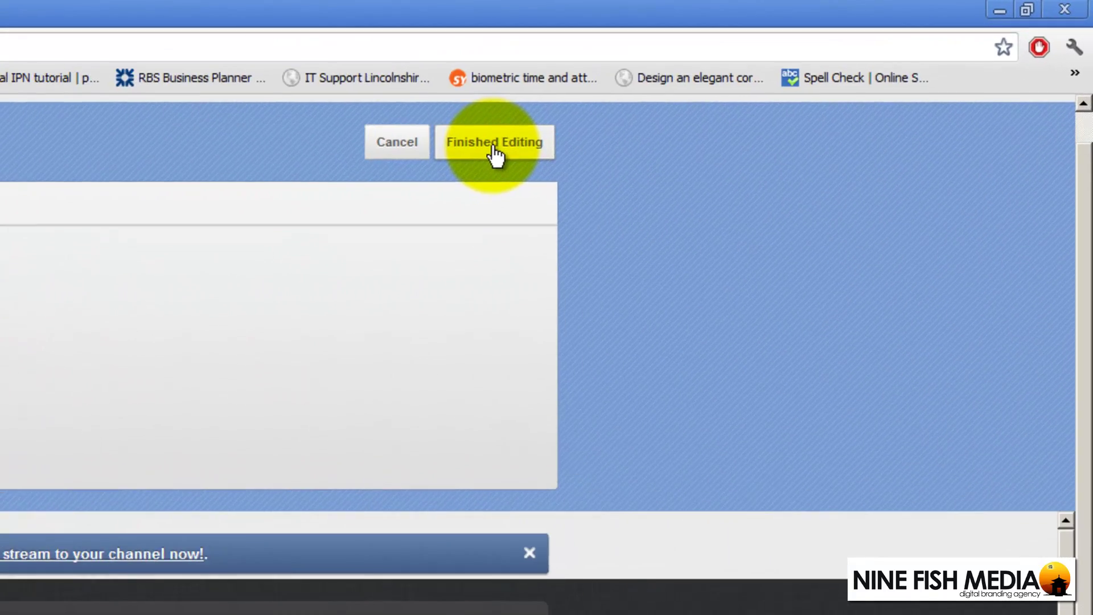
{"action": "left_click", "coordinate": [487, 149]}
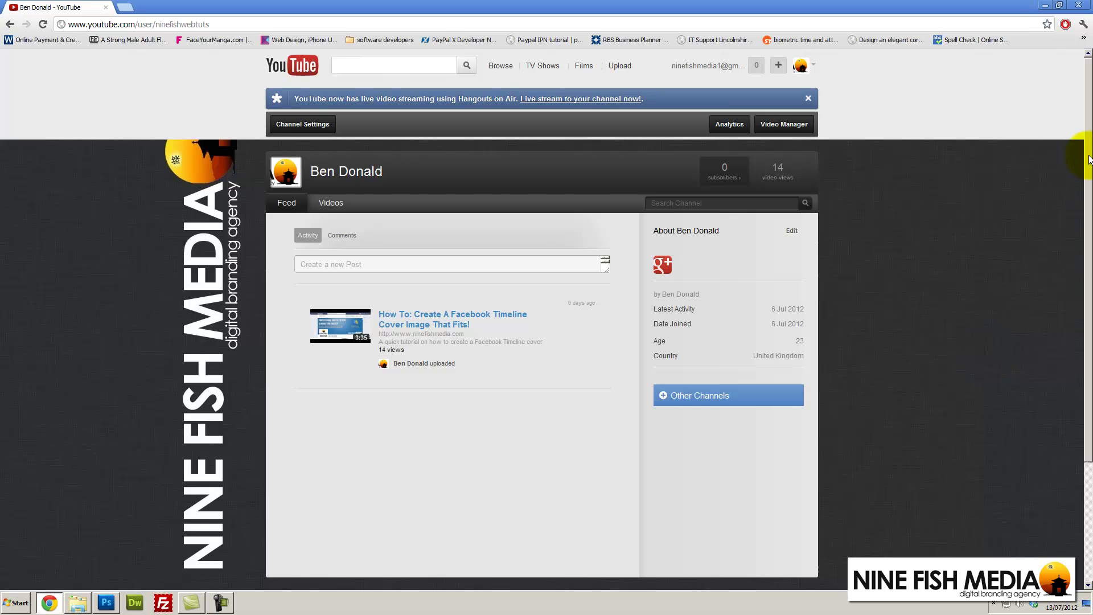
- Dismiss the Hangouts on Air live streaming notice and check how the background fits while the channel page scrolls
{"action": "left_click_drag", "start_coordinate": [1087, 158], "coordinate": [1087, 129]}
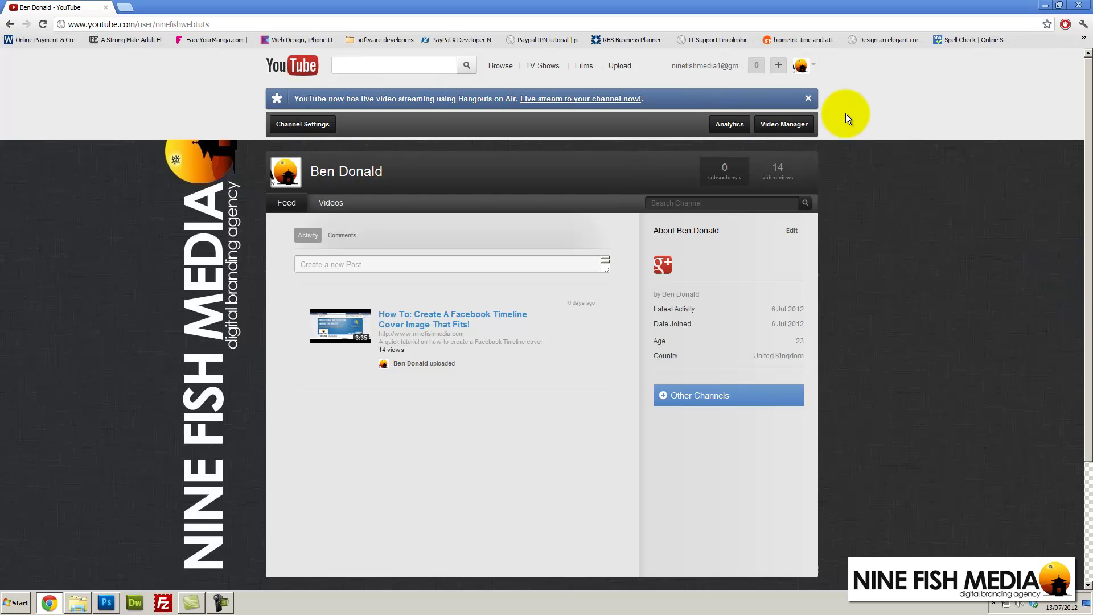
{"action": "left_click", "coordinate": [808, 99]}
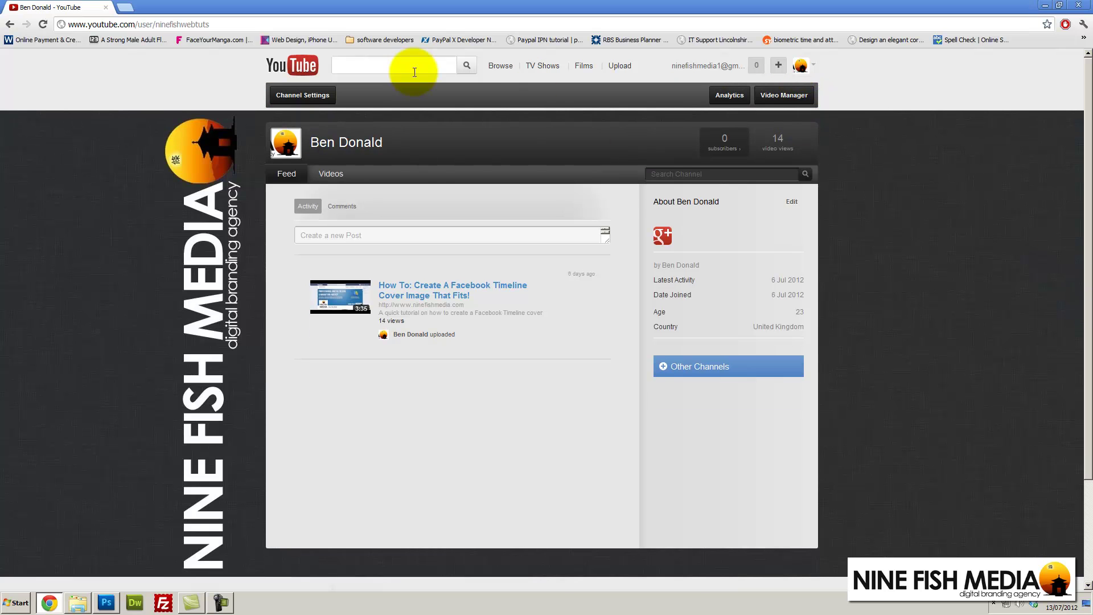
{"action": "left_click_drag", "start_coordinate": [1089, 248], "coordinate": [1088, 208]}
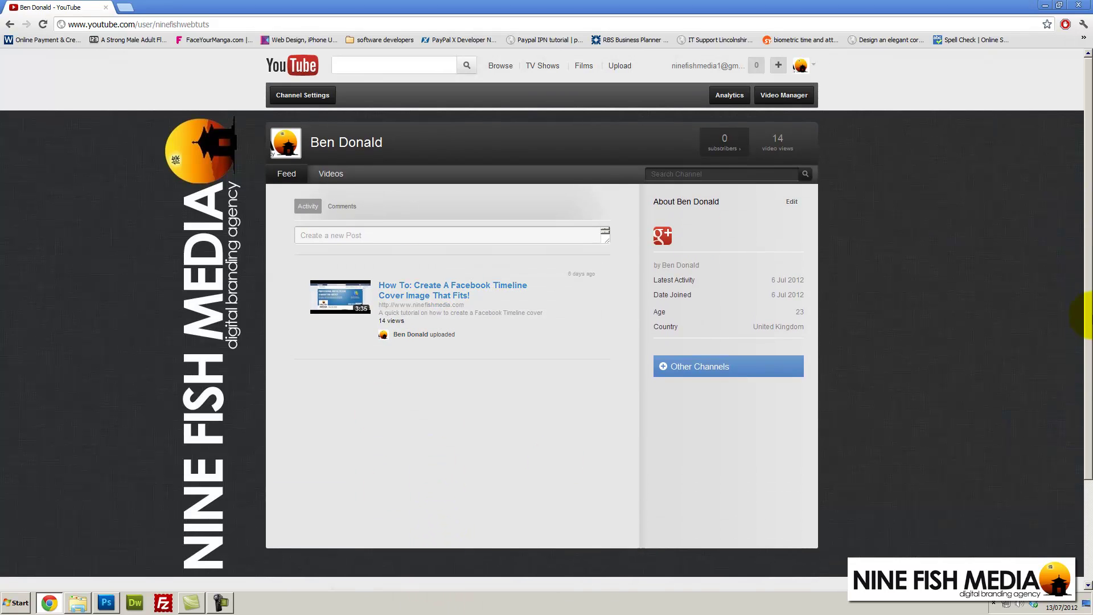
{"action": "mouse_move", "coordinate": [1089, 220]}
{"action": "left_mouse_down"}
{"action": "mouse_move", "coordinate": [1089, 294]}
{"action": "mouse_move", "coordinate": [1089, 200]}
{"action": "mouse_move", "coordinate": [1089, 336]}
{"action": "mouse_move", "coordinate": [1089, 200]}
{"action": "left_mouse_up"}
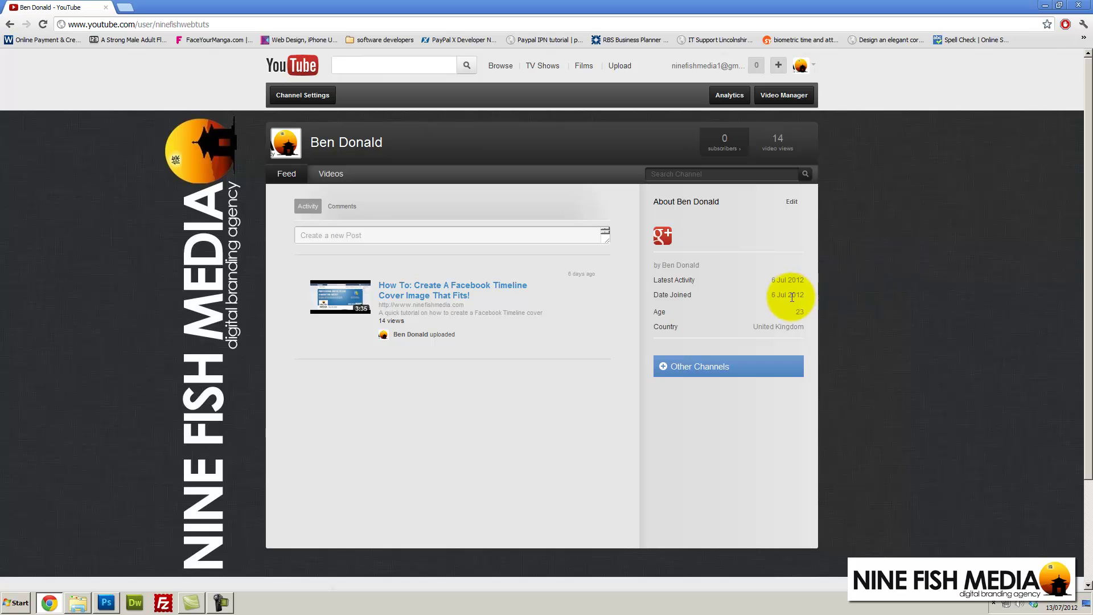
- Switch to Photoshop and bring up the title document reading "How To: Create a YouTube Channel Background Image that fits!"
{"action": "left_click", "coordinate": [106, 603]}
{"action": "left_click", "coordinate": [111, 49]}
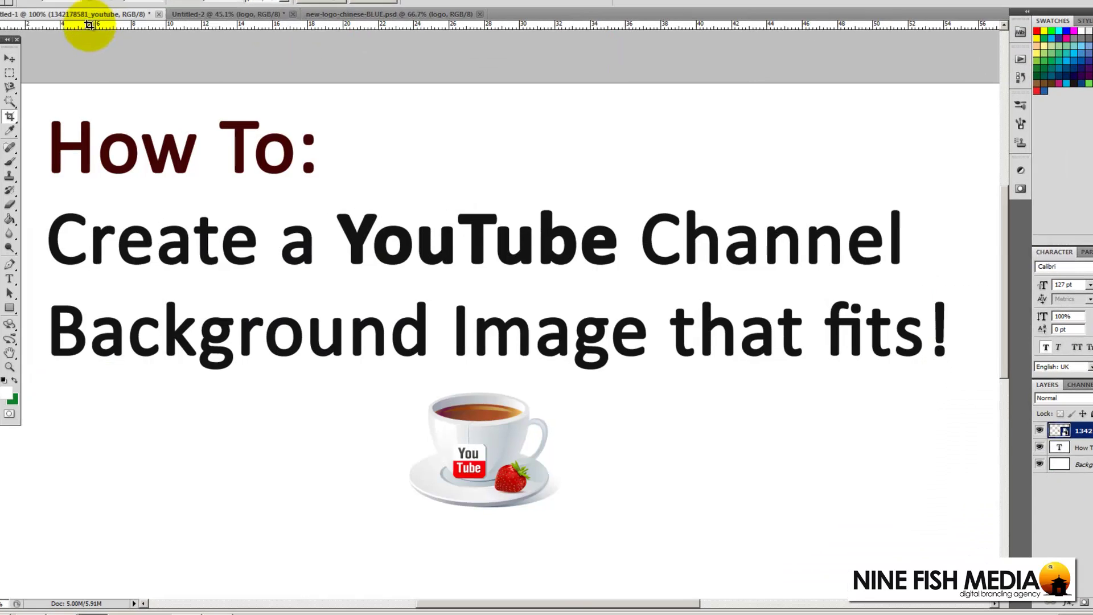